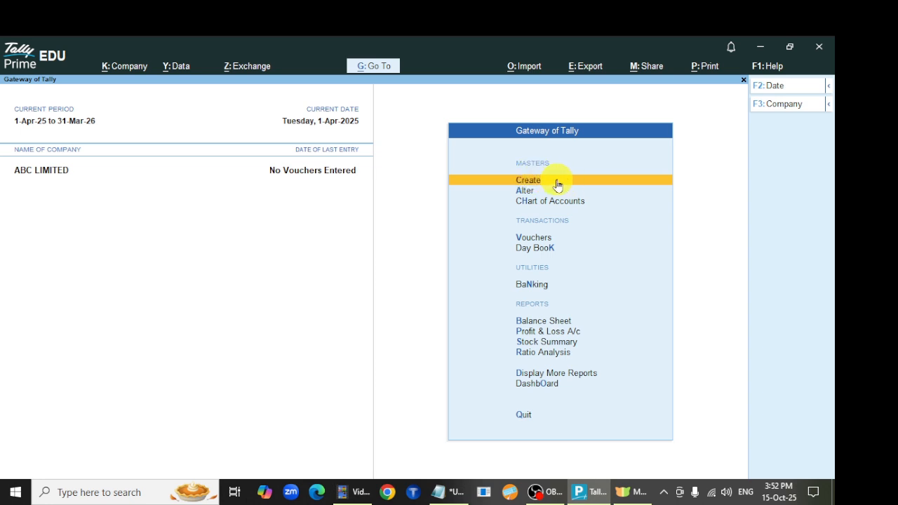
# Step: Start a new accounting group named SALARY ACCOUNT and place it under Indirect Expenses
pyautogui.click(544, 181)
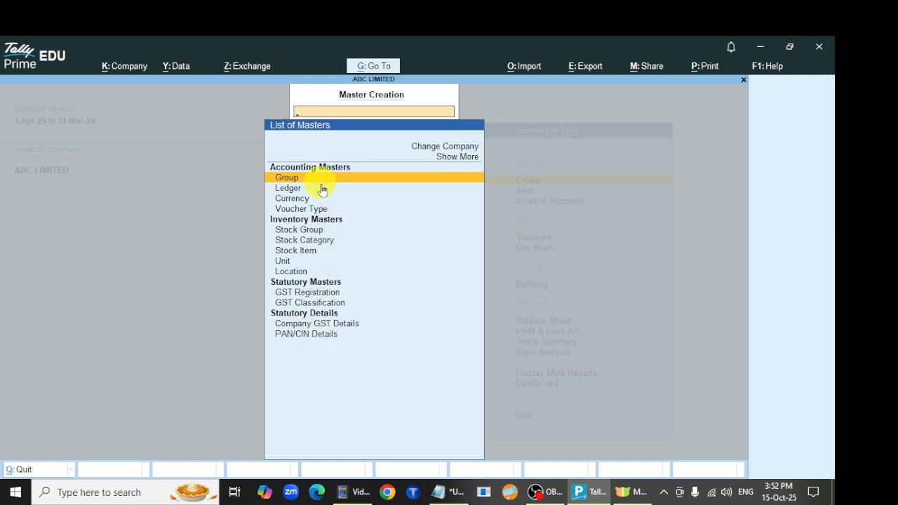
pyautogui.click(294, 179)
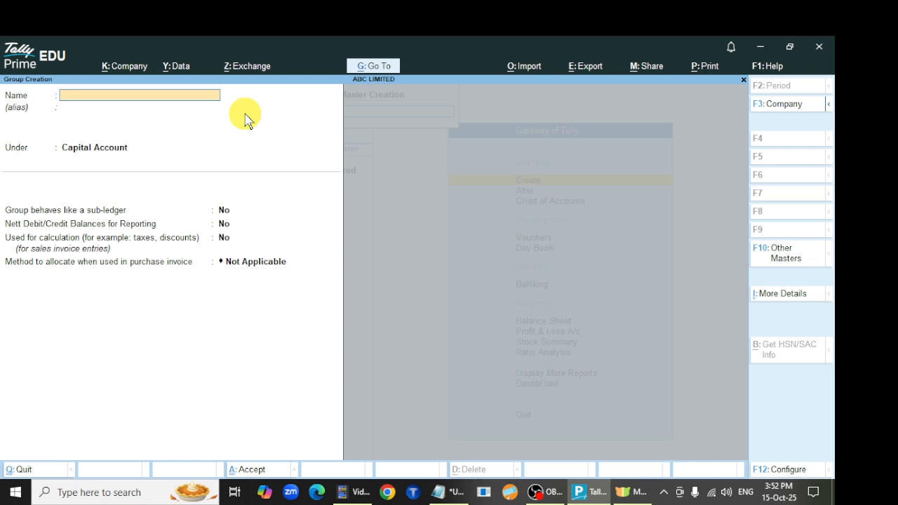
pyautogui.write('SALARY ACCOUN')
pyautogui.press('Return')
pyautogui.press('Return')
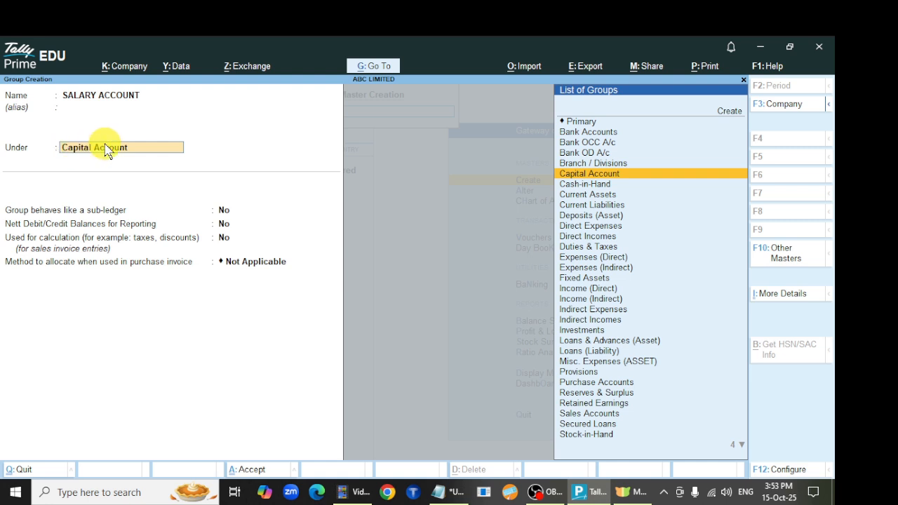
pyautogui.write('I')
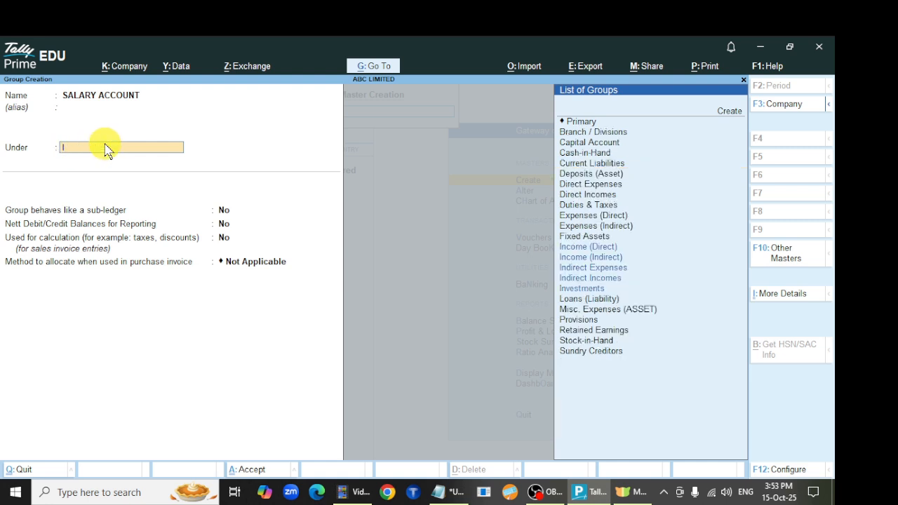
pyautogui.write('ND')
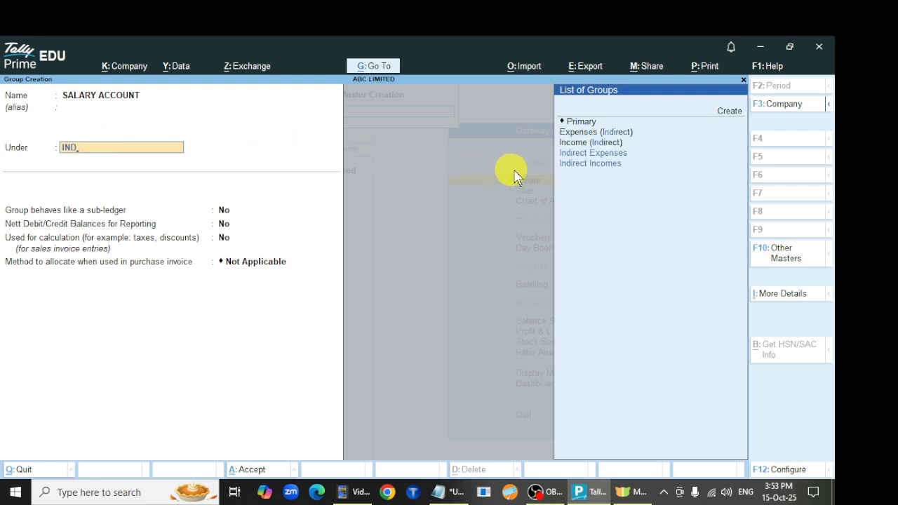
pyautogui.click(606, 153)
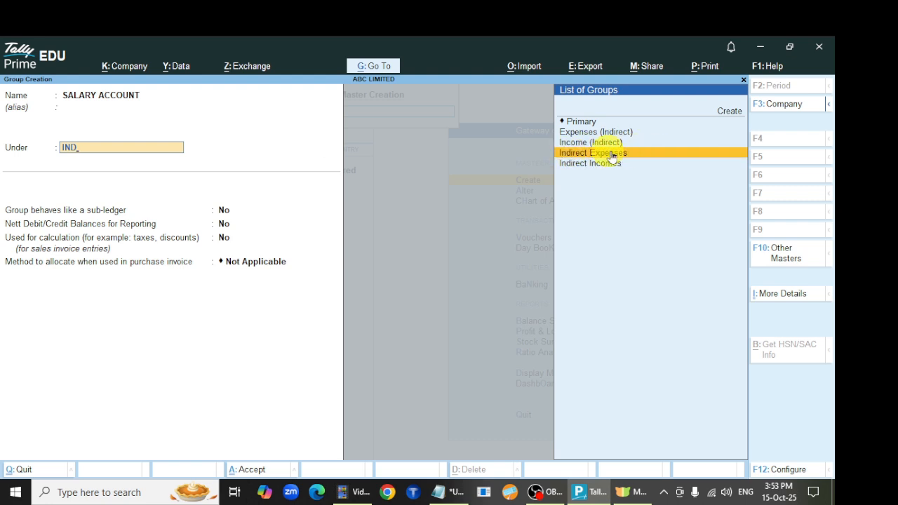
pyautogui.click(621, 154)
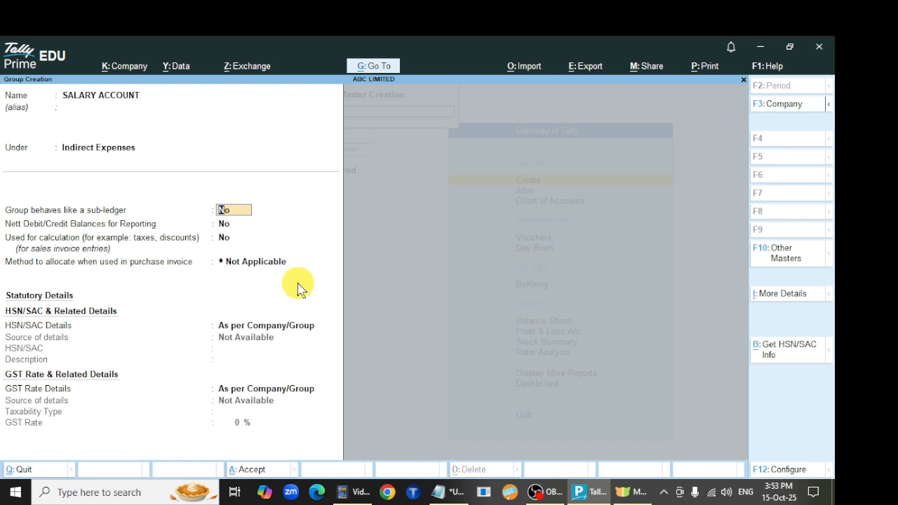
# Step: Keep the default sub-ledger, allocation, HSN/SAC and GST rate settings and save the SALARY ACCOUNT group
pyautogui.press('Return')
pyautogui.press('Return')
pyautogui.press('Return')
pyautogui.press('Return')
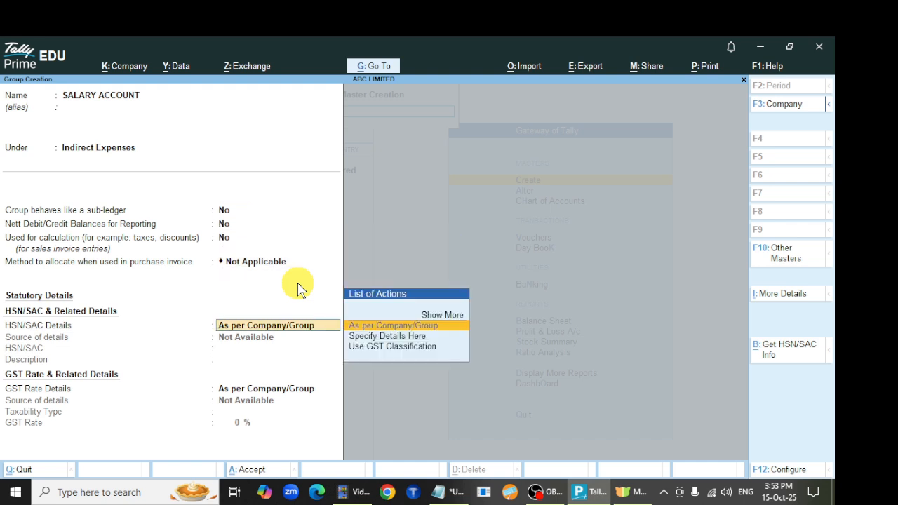
pyautogui.press('Return')
pyautogui.press('Return')
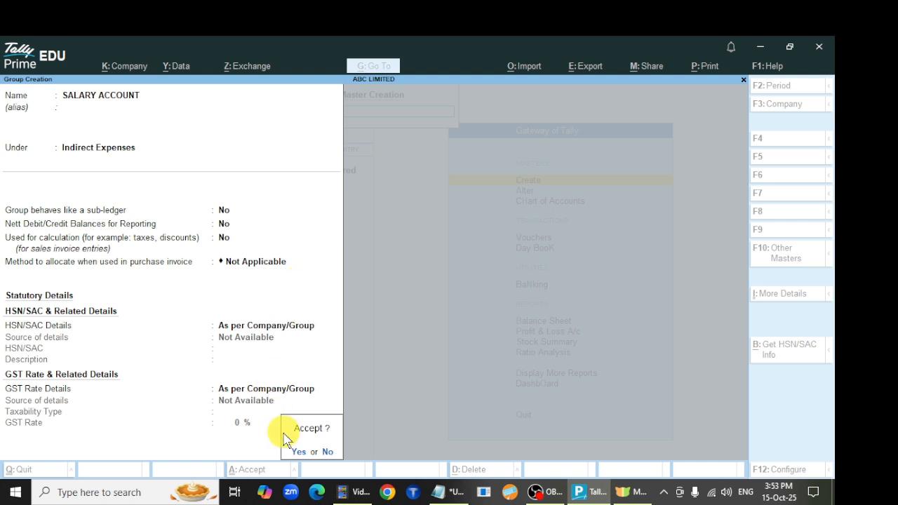
pyautogui.click(294, 452)
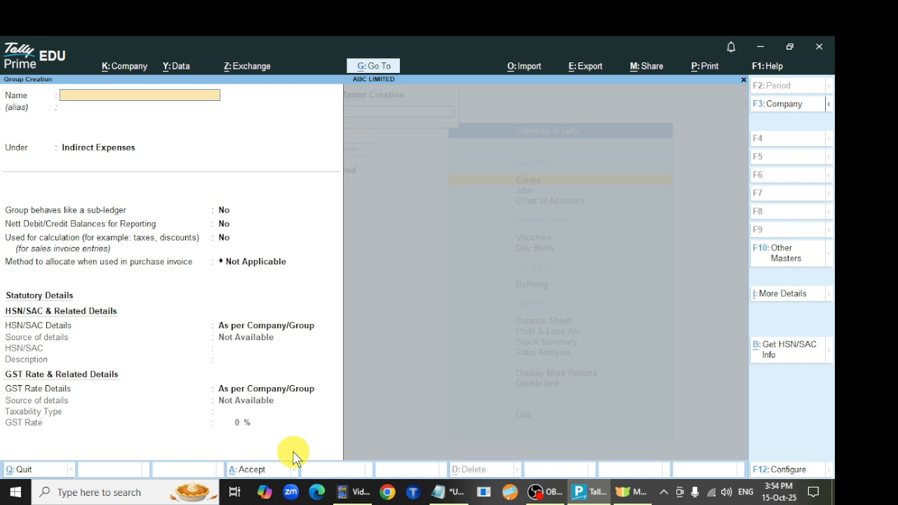
# Step: Try SUNDRY DEBTORS as the next group's name, and change it to SUNDRY DEBTORS2
pyautogui.write('SUNDRY DEBTORS')
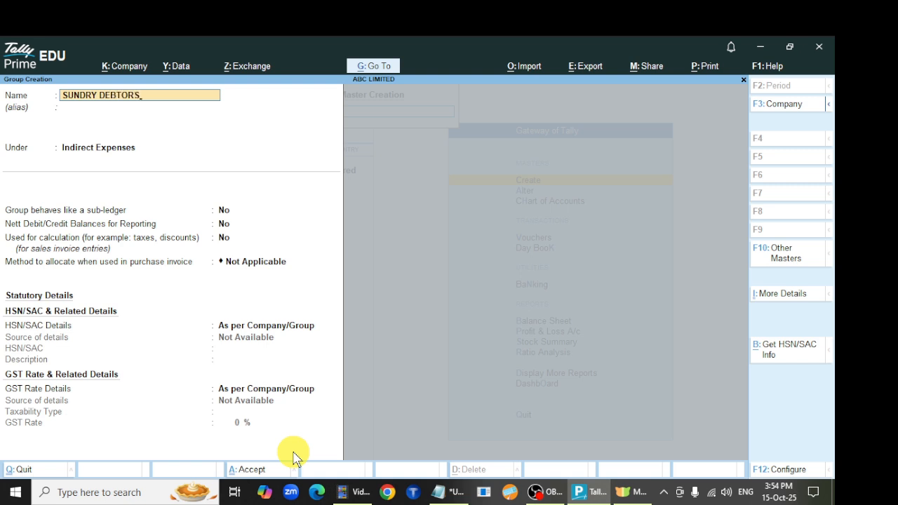
pyautogui.press('Return')
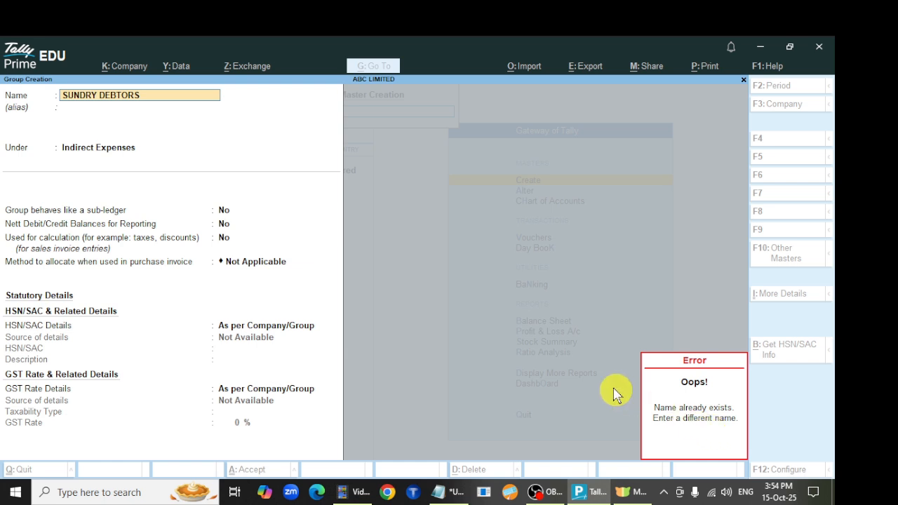
pyautogui.click(159, 96)
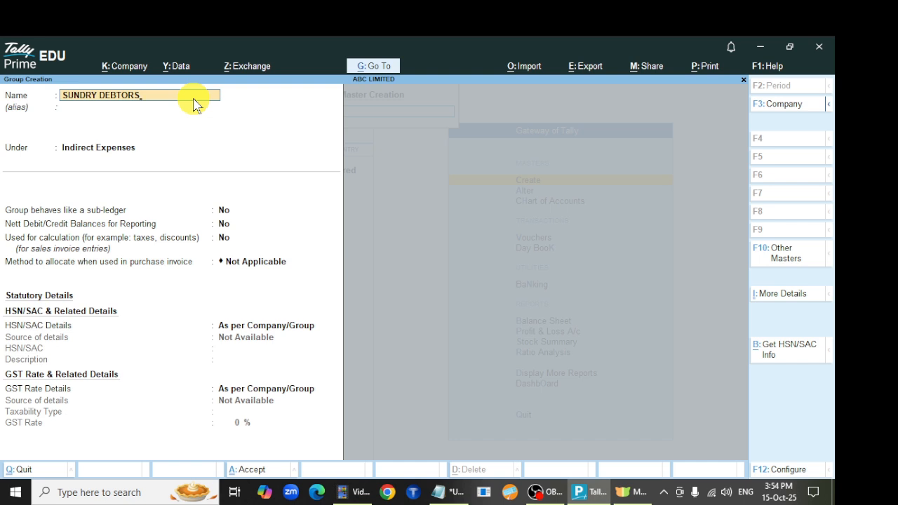
pyautogui.press('Return')
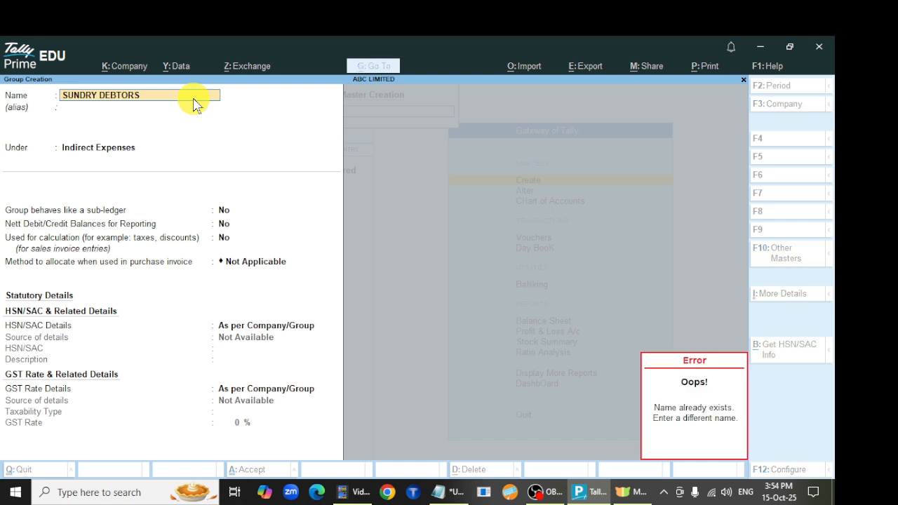
pyautogui.write('2')
pyautogui.press('Return')
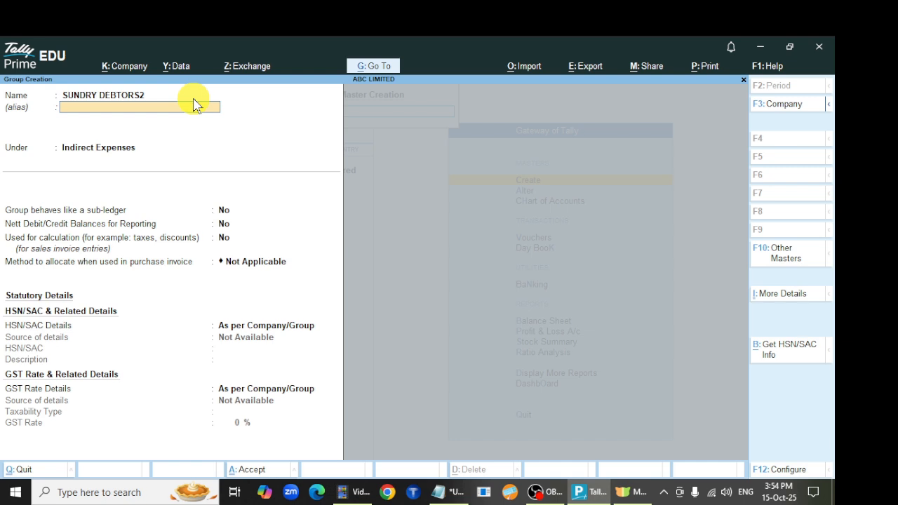
# Step: Leave the alias empty and place the SUNDRY DEBTORS2 group under Sundry Debtors
pyautogui.press('Return')
pyautogui.write('SUN')
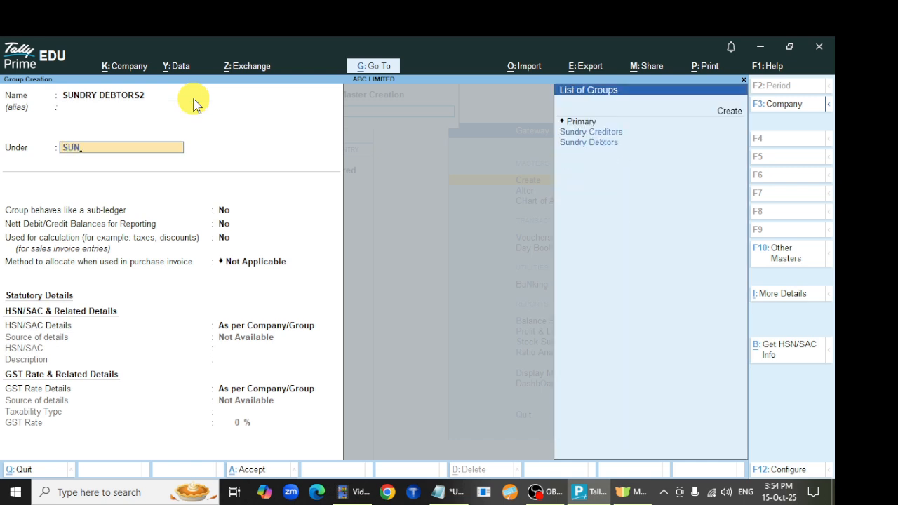
pyautogui.press('Down')
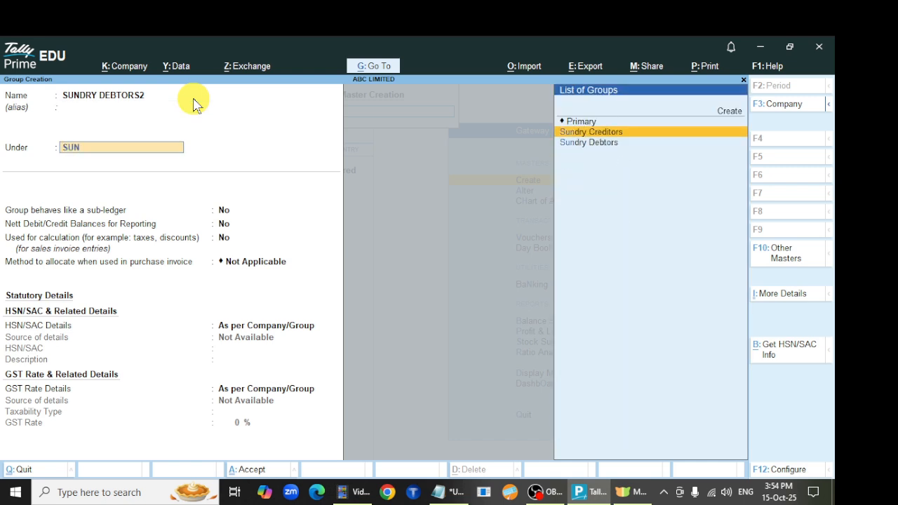
pyautogui.press('Down')
pyautogui.press('Up')
pyautogui.press('Down')
pyautogui.press('Up')
pyautogui.press('Down')
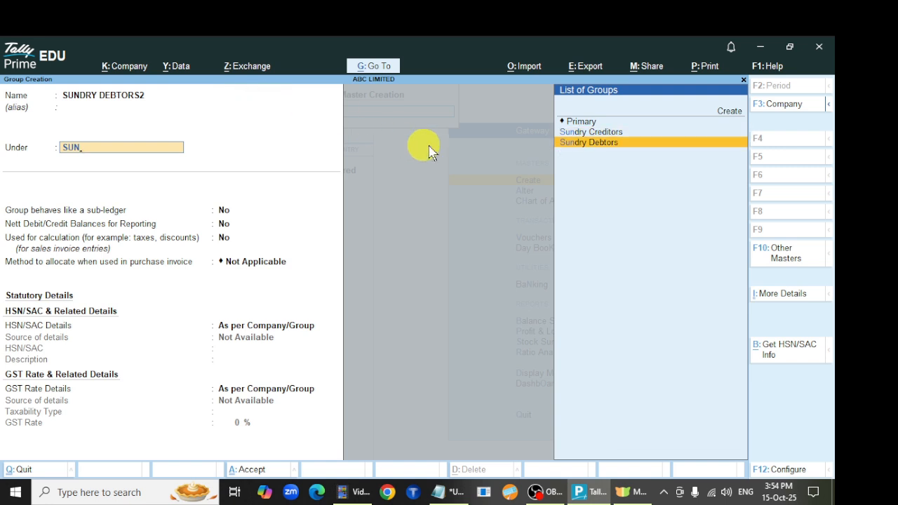
pyautogui.click(571, 148)
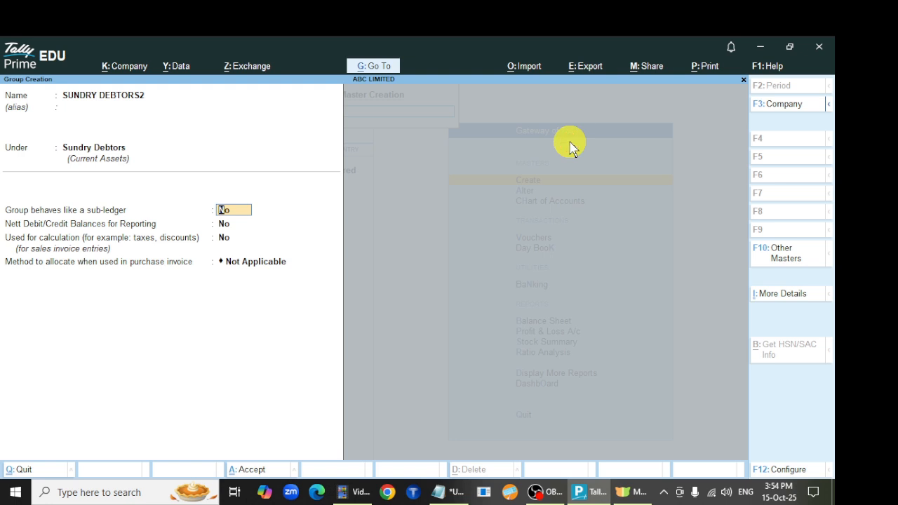
# Step: Keep the default sub-ledger, balance, calculation and allocation settings and save the SUNDRY DEBTORS2 group
pyautogui.press('Return')
pyautogui.press('Return')
pyautogui.press('Return')
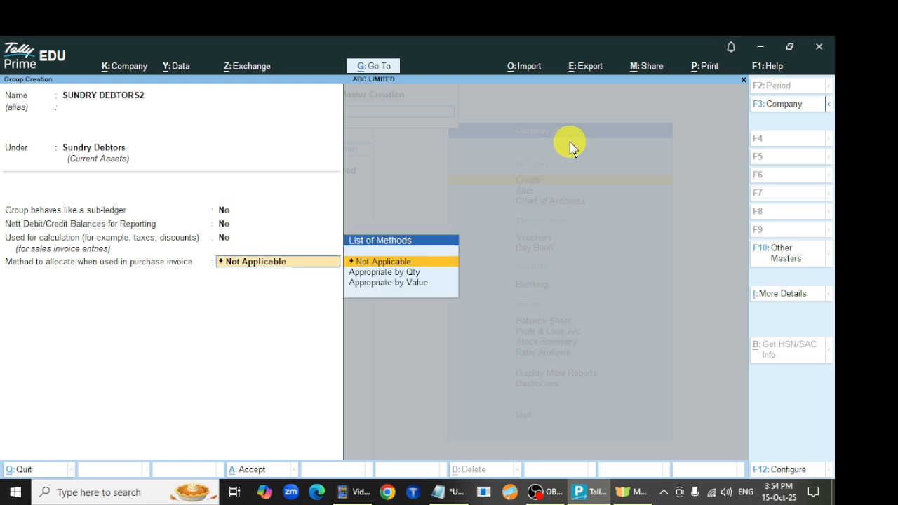
pyautogui.press('Return')
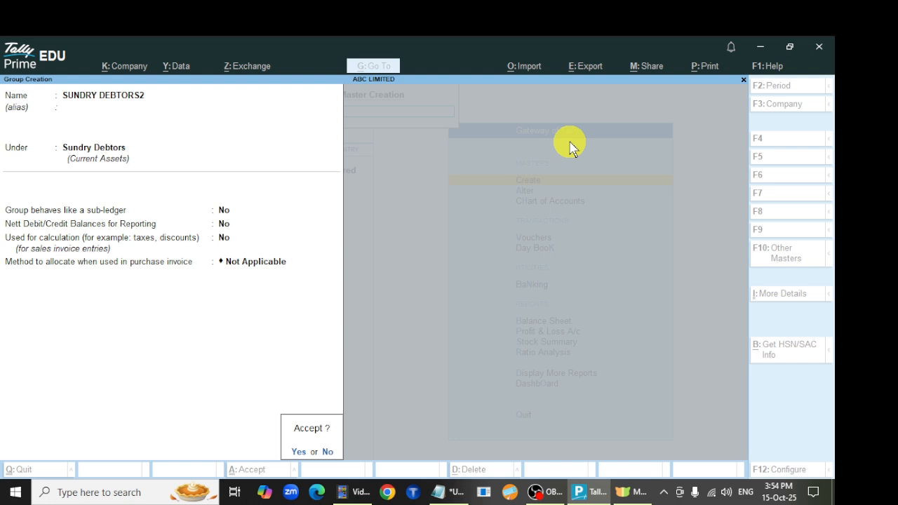
pyautogui.click(300, 452)
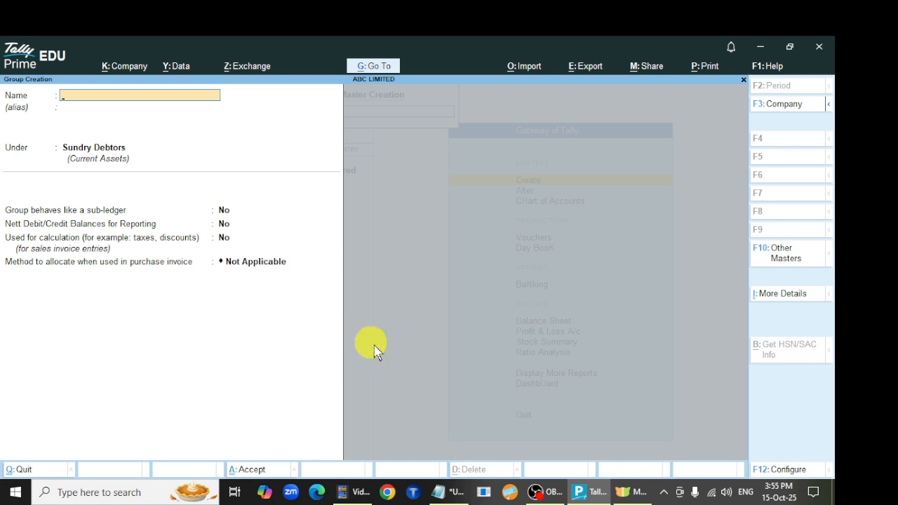
# Step: Switch to Notepad and add the line "ESCAPE =ESC" a few lines below the topic list
pyautogui.click(447, 495)
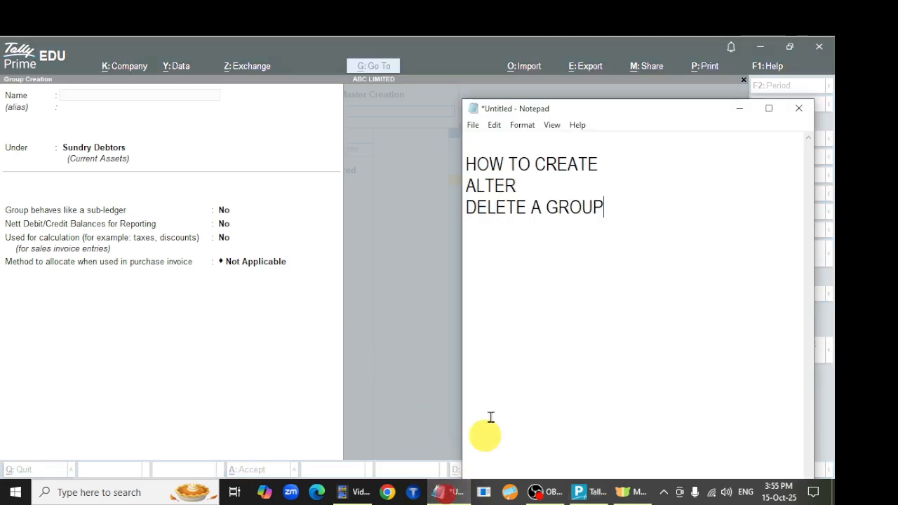
pyautogui.press('Return')
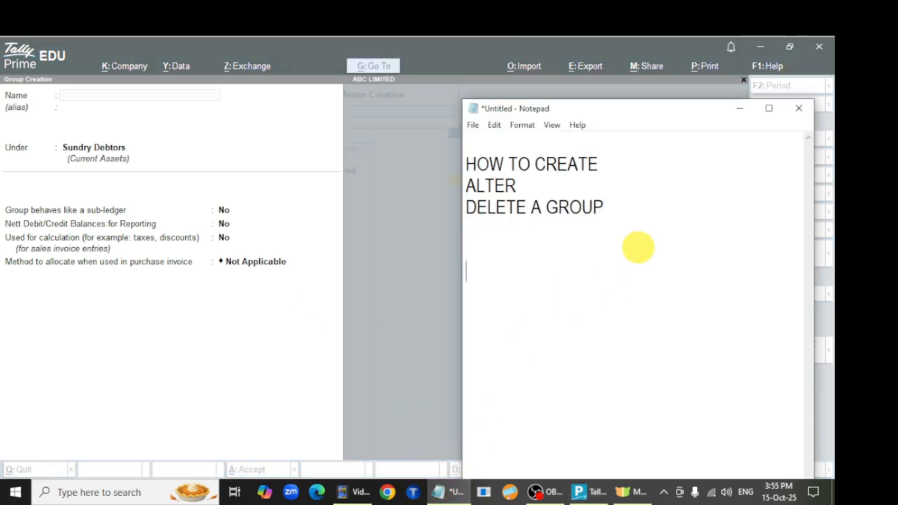
pyautogui.write('ESC')
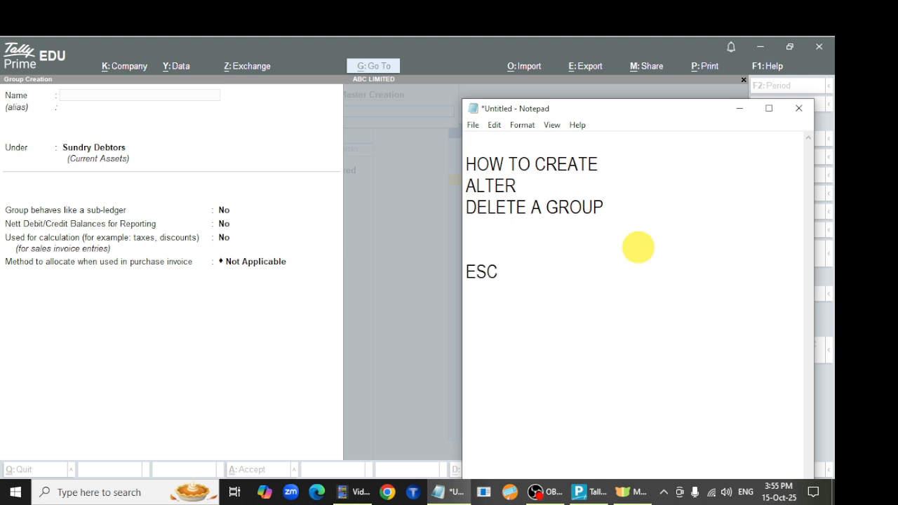
pyautogui.write('APE =ESC')
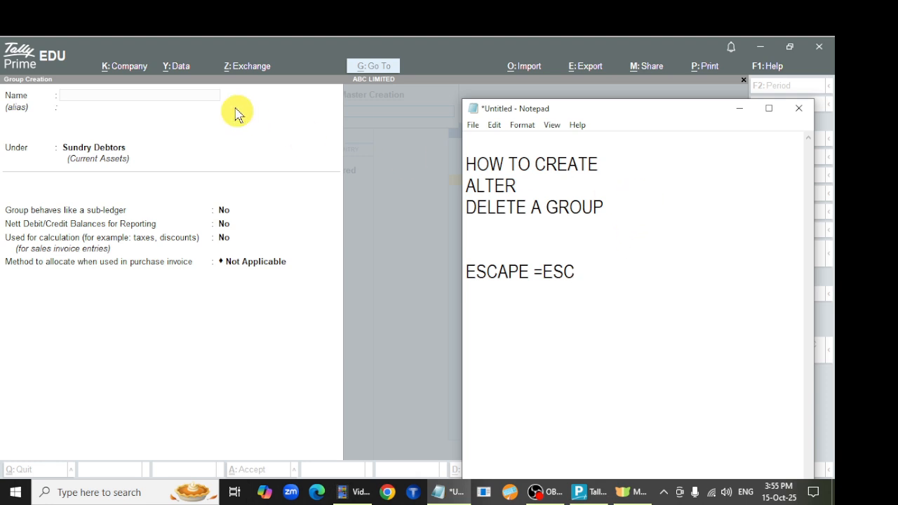
# Step: Switch back to TallyPrime and quit group creation, returning to the Gateway of Tally
pyautogui.click(281, 55)
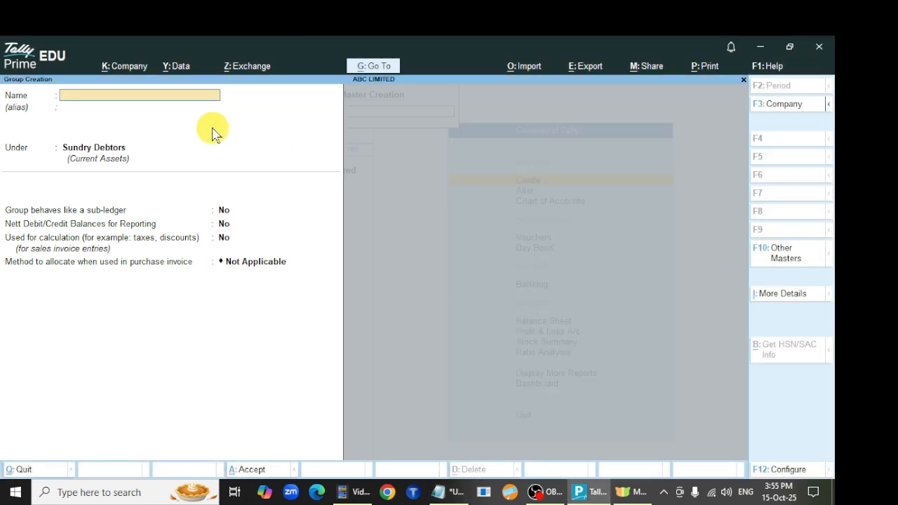
pyautogui.press('Escape')
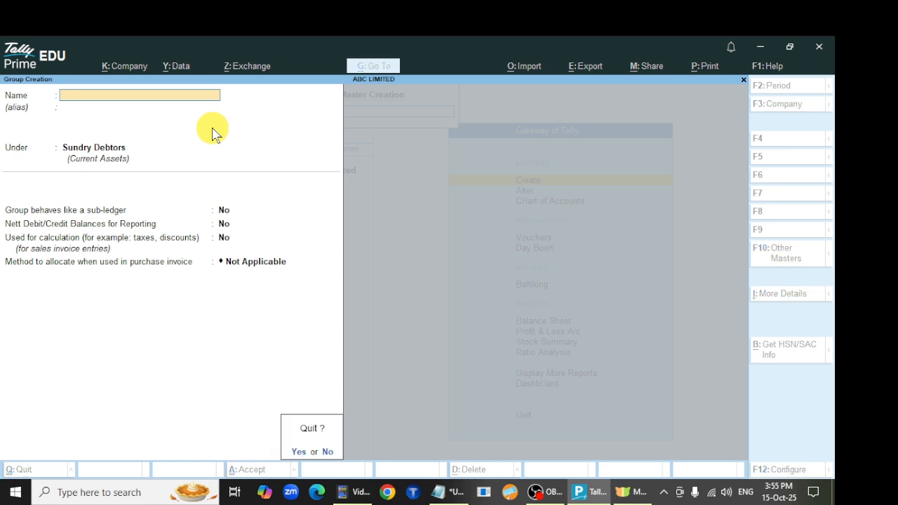
pyautogui.press('y')
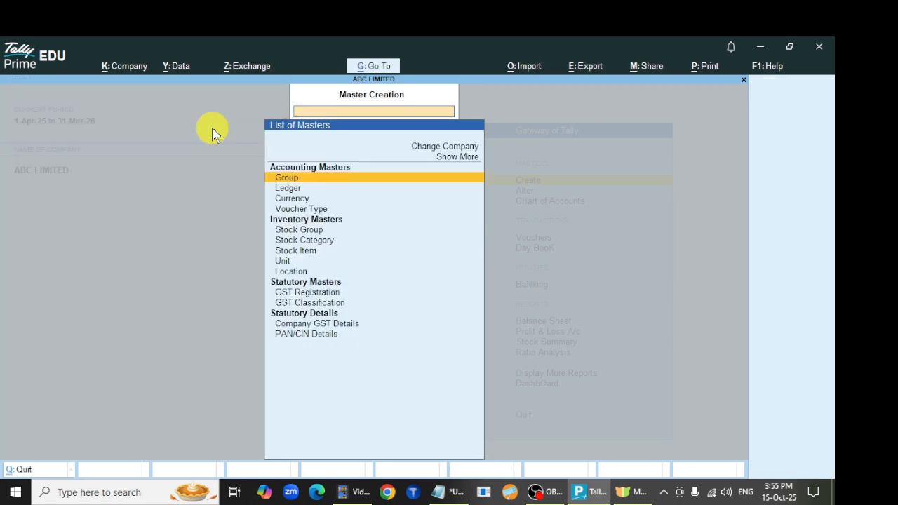
pyautogui.press('Escape')
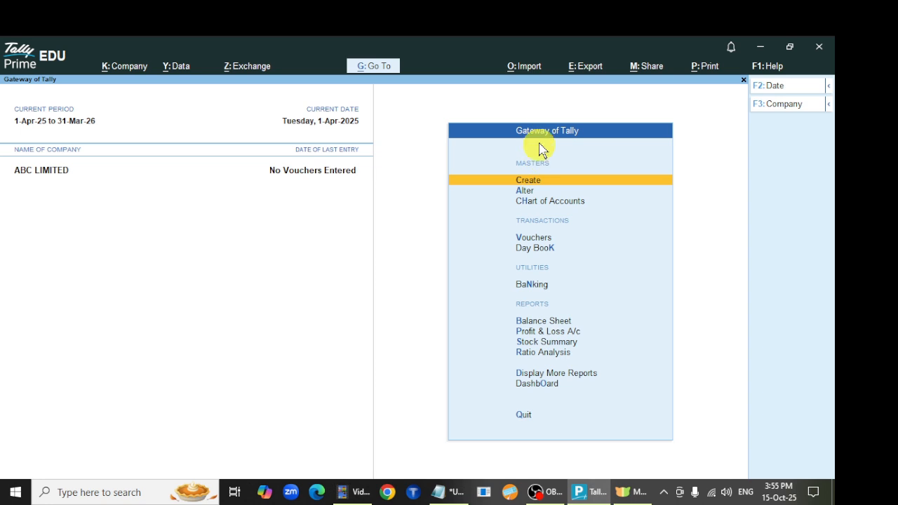
pyautogui.click(536, 182)
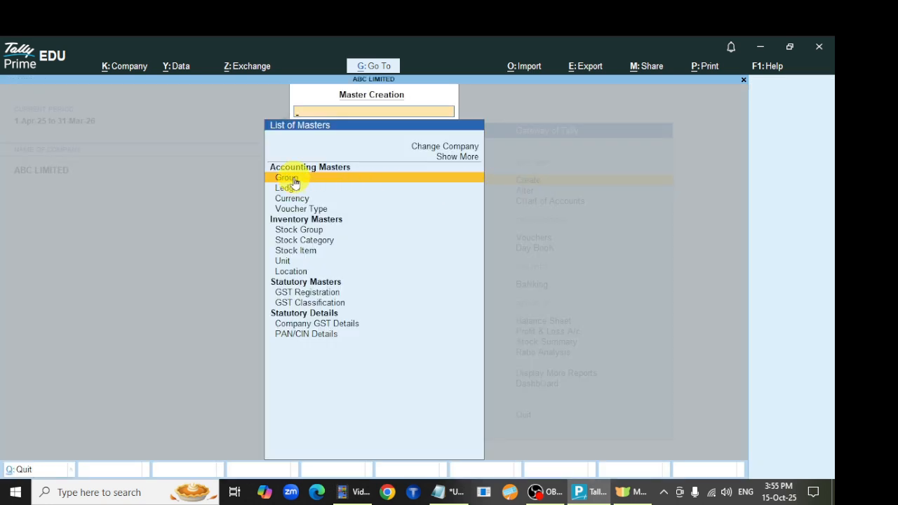
pyautogui.click(288, 178)
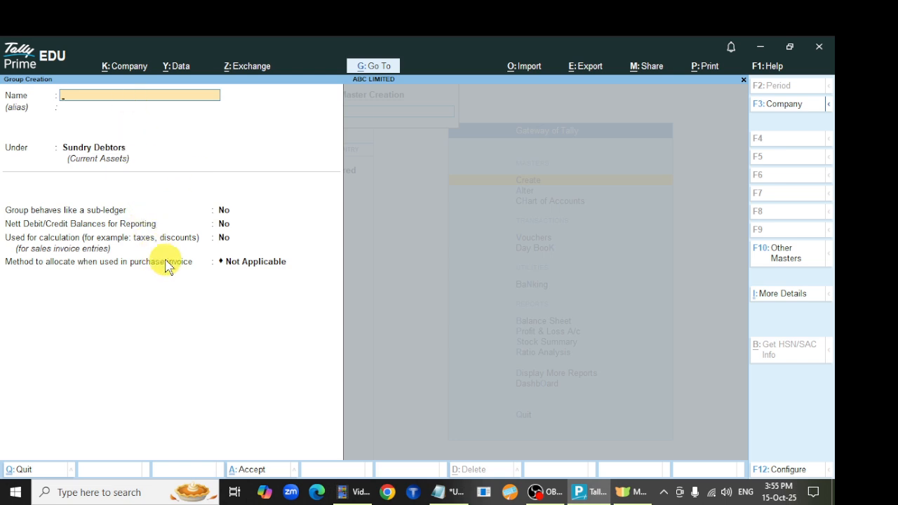
pyautogui.press('Escape')
pyautogui.press('y')
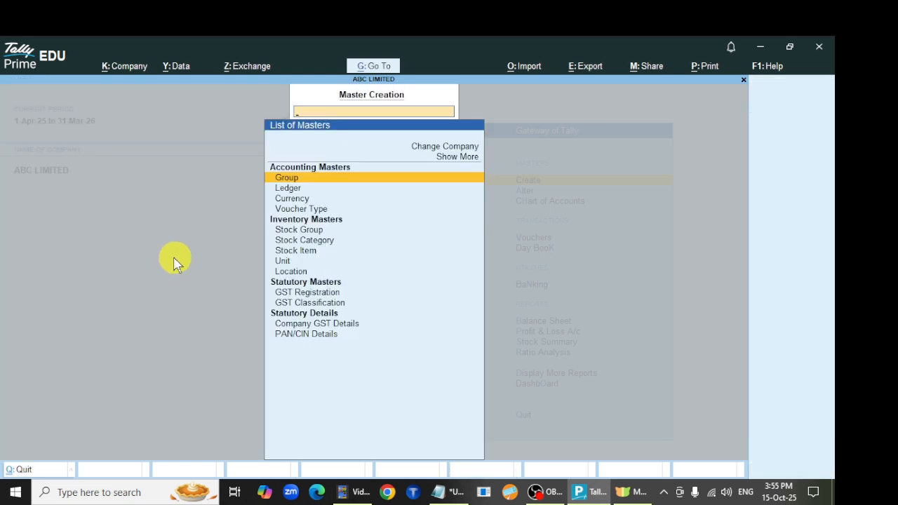
pyautogui.press('Escape')
# Step: Switch to the Notepad topic list and highlight the word ALTER
pyautogui.click(447, 492)
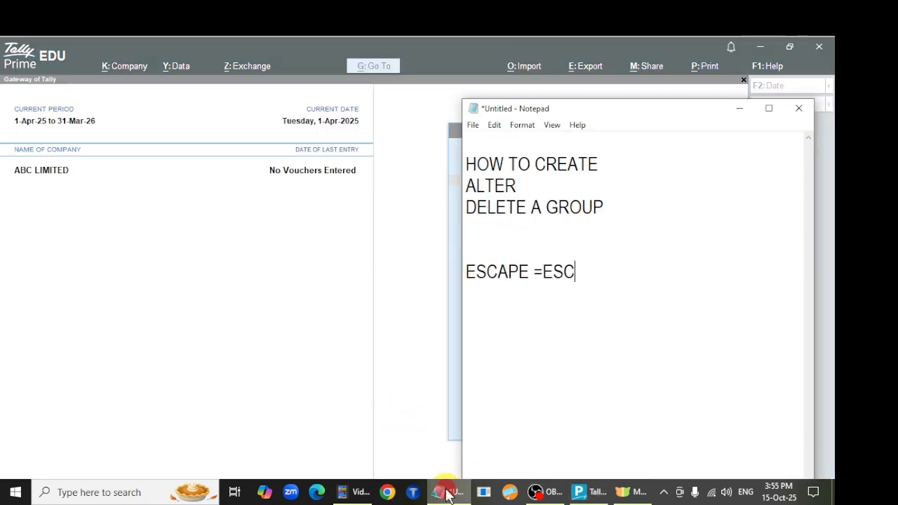
pyautogui.moveTo(466, 186)
pyautogui.mouseDown()
pyautogui.moveTo(527, 187)
pyautogui.moveTo(457, 186)
pyautogui.mouseUp()
pyautogui.click(527, 185)
pyautogui.click(526, 186)
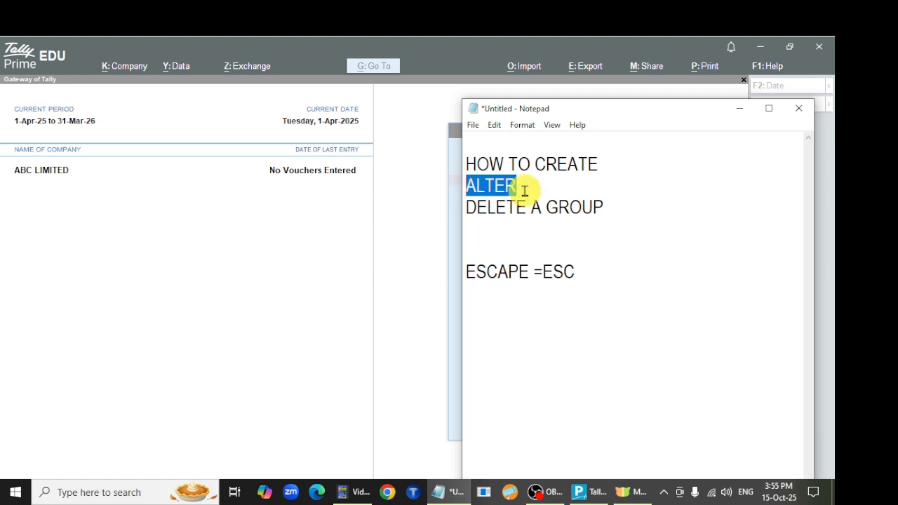
# Step: Switch back to TallyPrime and open the SUNDRY DEBTORS2 group for alteration
pyautogui.click(296, 233)
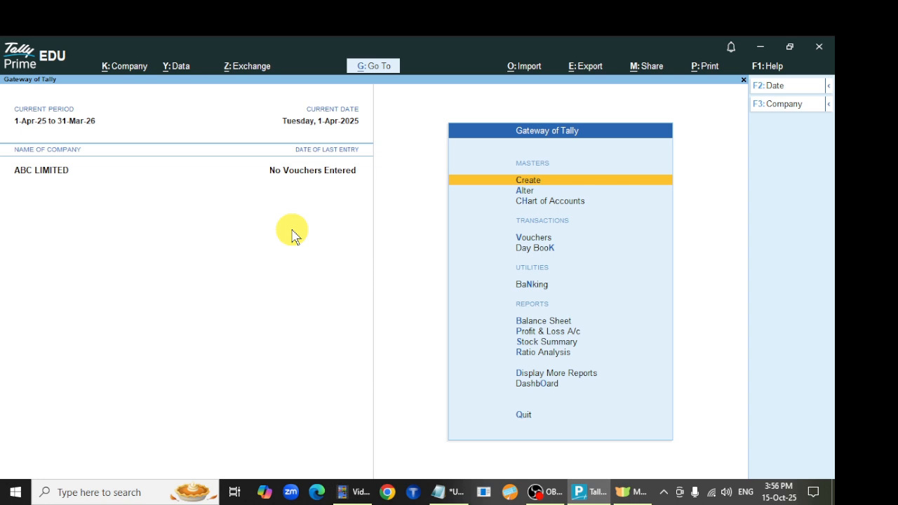
pyautogui.click(522, 194)
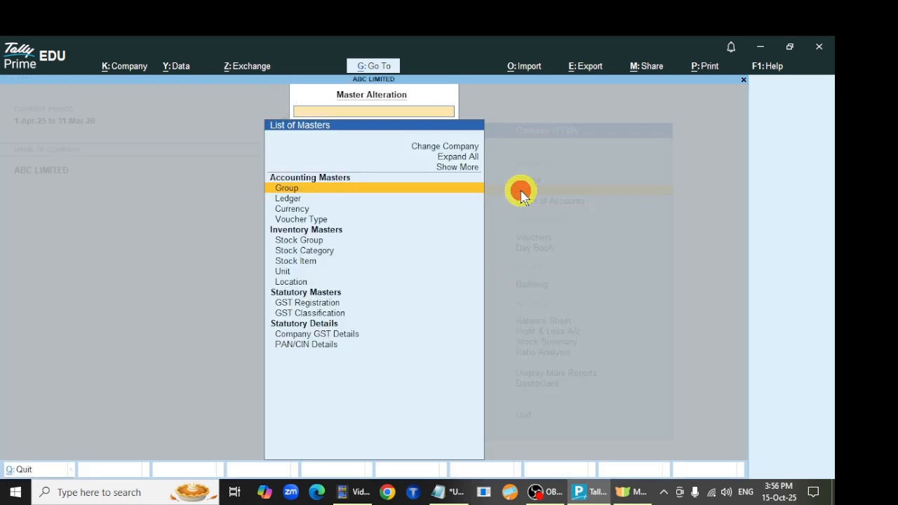
pyautogui.click(370, 191)
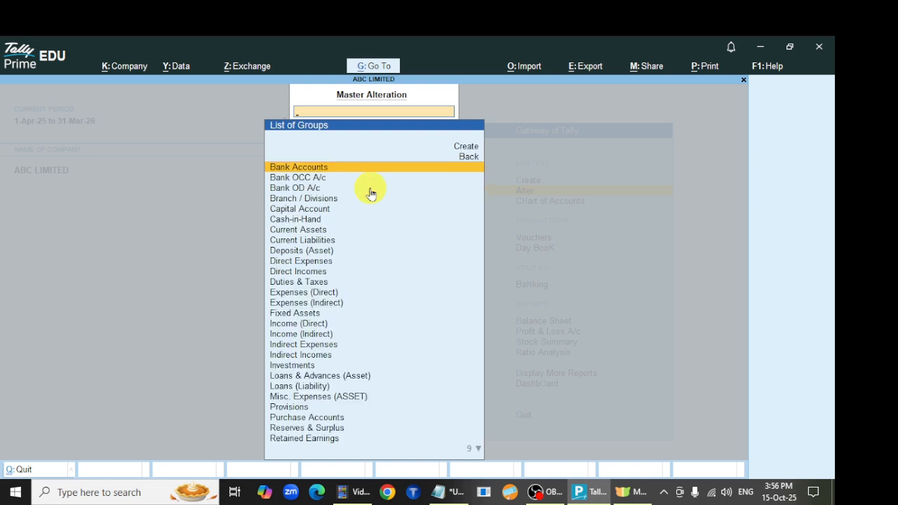
pyautogui.write('SUN')
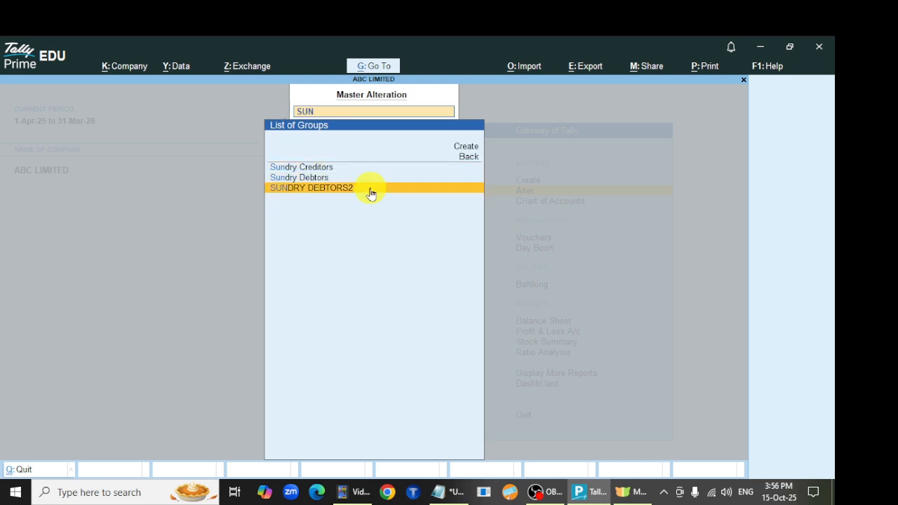
pyautogui.click(433, 190)
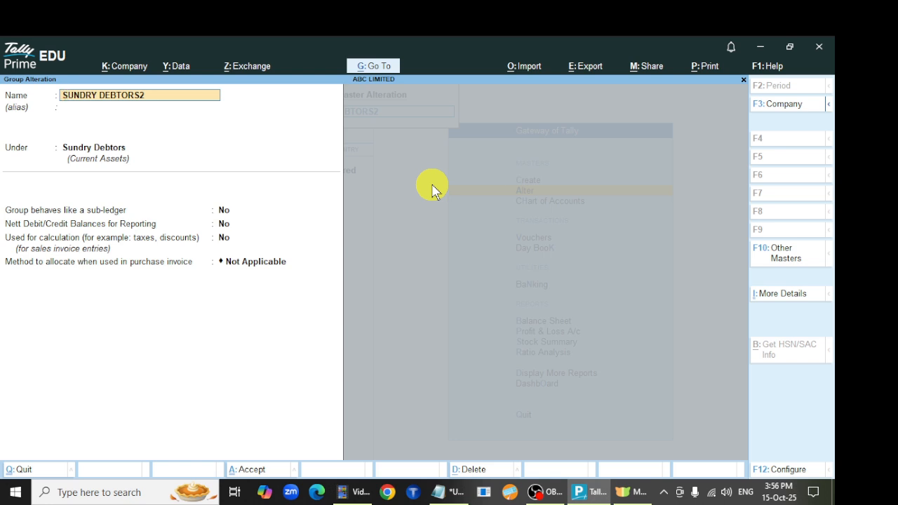
# Step: Try to rename the SUNDRY DEBTORS2 group as "Sundry Debtors"
pyautogui.write('Sundry DEBTORS')
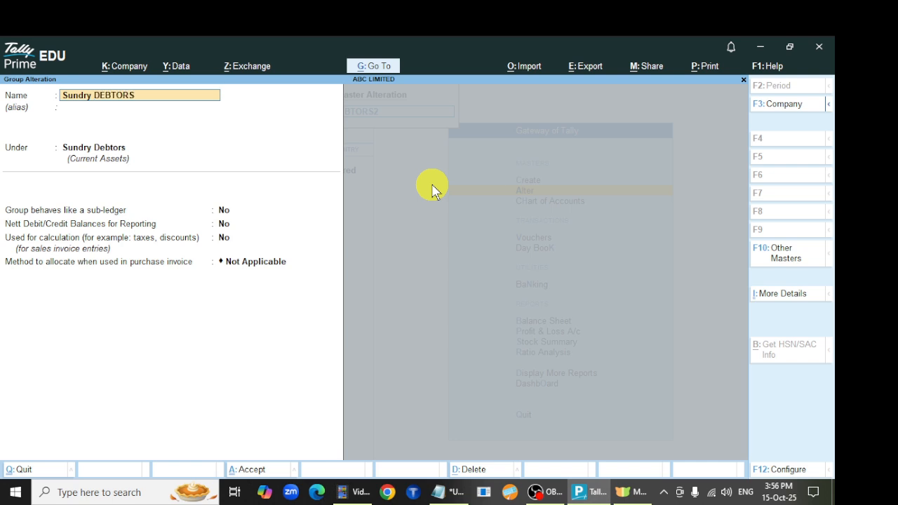
pyautogui.press('BackSpace')
pyautogui.press('BackSpace')
pyautogui.press('BackSpace')
pyautogui.press('BackSpace')
pyautogui.press('BackSpace')
pyautogui.press('BackSpace')
pyautogui.write('ebtors')
pyautogui.press('Return')
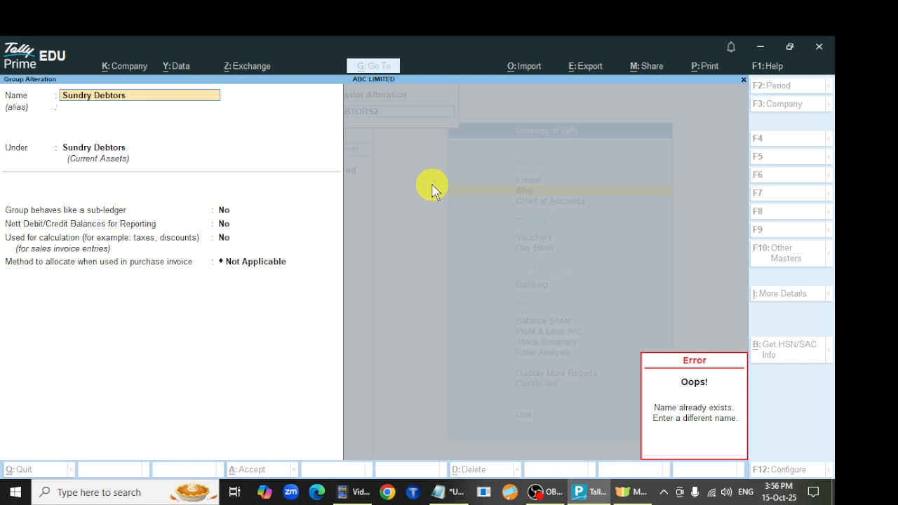
# Step: Rename the group as "Sundri Debtors", keep it under Sundry Debtors with its other settings, and save the alteration
pyautogui.write('Sundri')
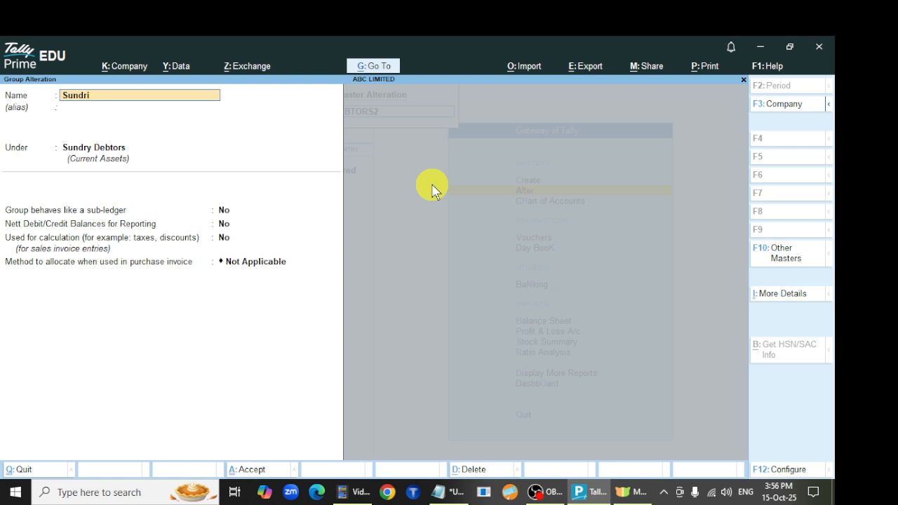
pyautogui.write(' Debtors')
pyautogui.press('Return')
pyautogui.press('Return')
pyautogui.press('Return')
pyautogui.press('Return')
pyautogui.press('Return')
pyautogui.press('Return')
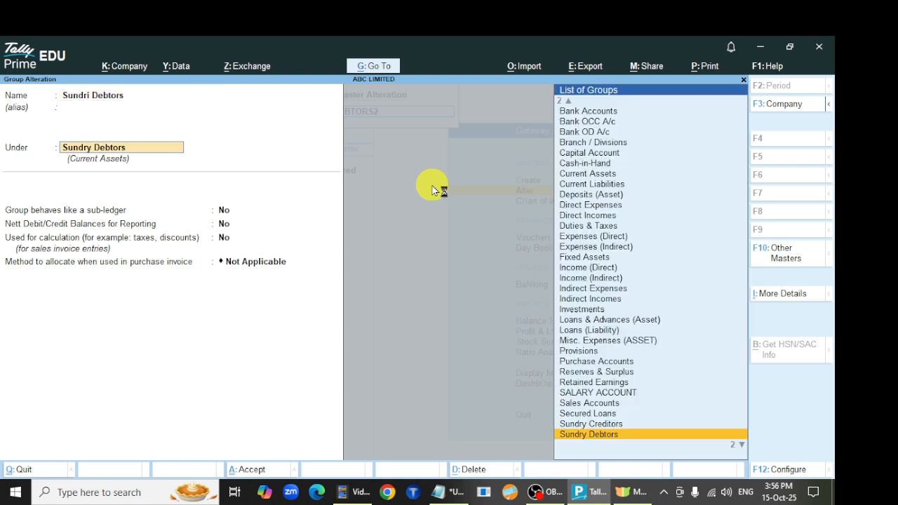
pyautogui.press('Return')
pyautogui.press('Return')
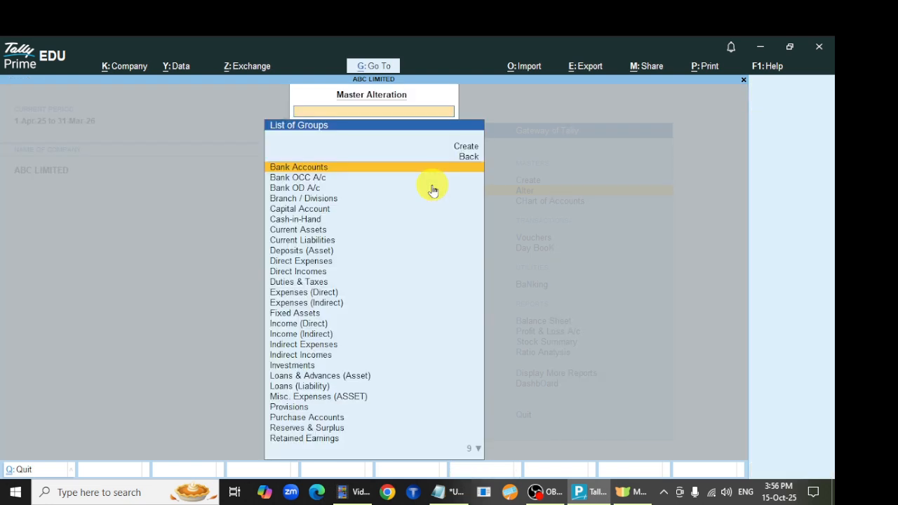
# Step: Filter the alteration group list by "Sun" and compare the Sundri Debtors and Sundry Debtors entries
pyautogui.write('Sun')
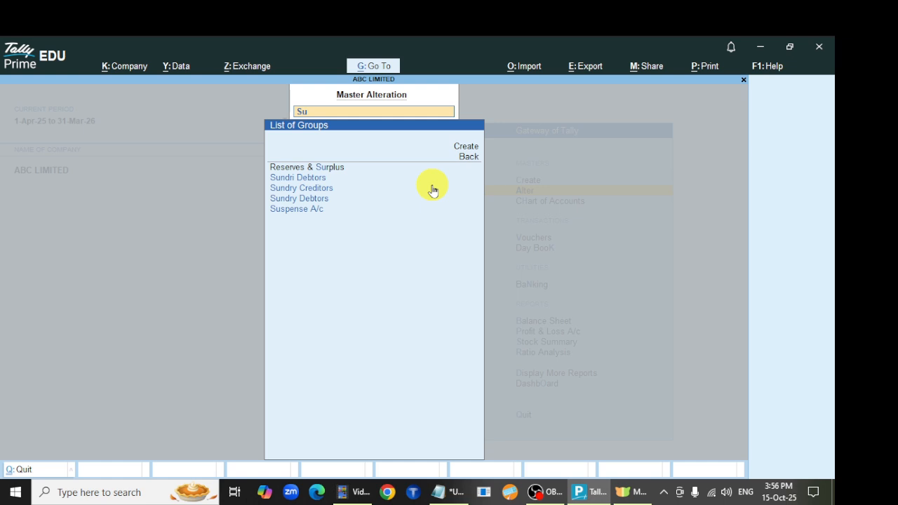
pyautogui.press('Down')
pyautogui.press('Down')
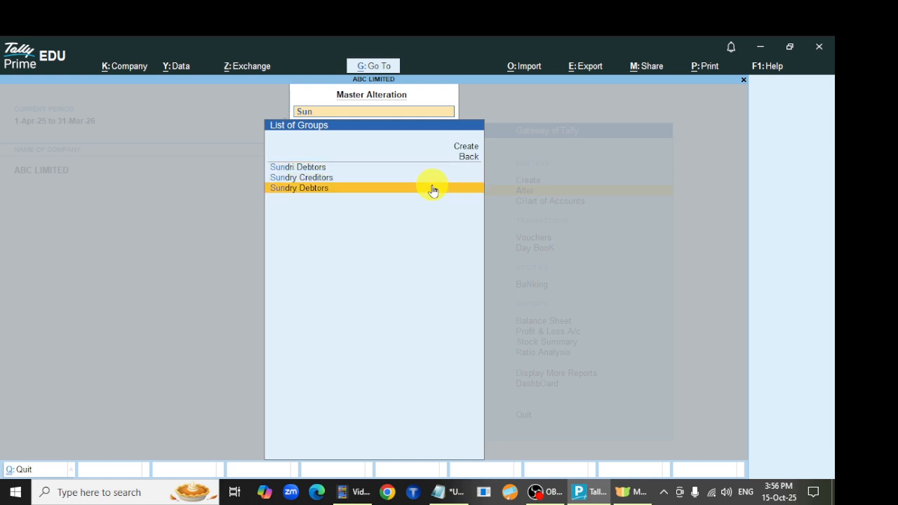
pyautogui.press('Up')
pyautogui.press('Up')
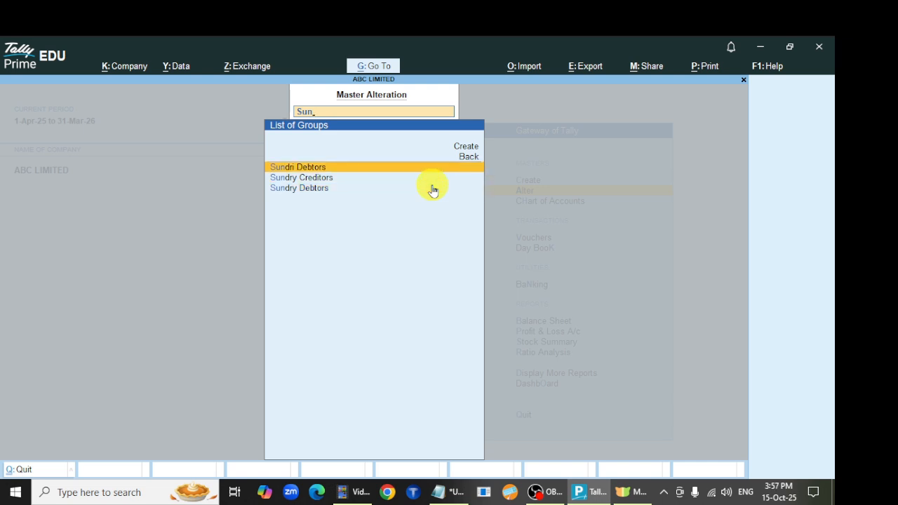
pyautogui.press('Down')
pyautogui.press('Down')
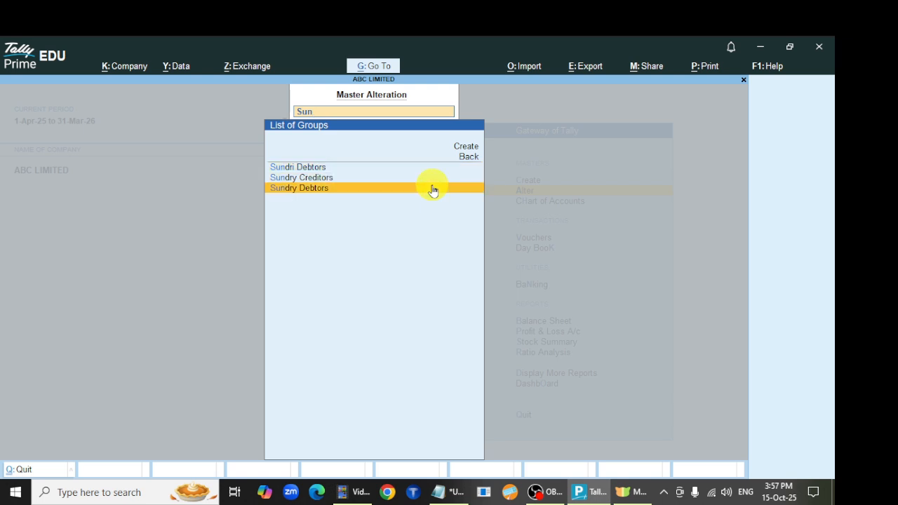
pyautogui.press('Up')
pyautogui.press('Up')
pyautogui.press('Down')
pyautogui.press('Down')
pyautogui.press('Up')
pyautogui.press('Up')
pyautogui.press('Up')
pyautogui.press('Down')
pyautogui.press('Down')
pyautogui.press('Down')
pyautogui.press('Up')
pyautogui.press('Up')
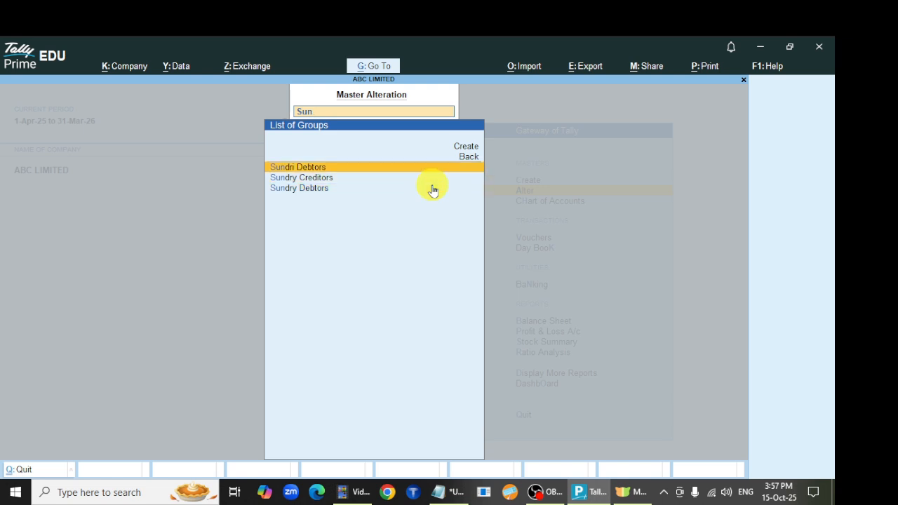
# Step: Clear the group filter, search for "Salary" and open the SALARY ACCOUNT group for alteration
pyautogui.press('BackSpace')
pyautogui.press('BackSpace')
pyautogui.press('BackSpace')
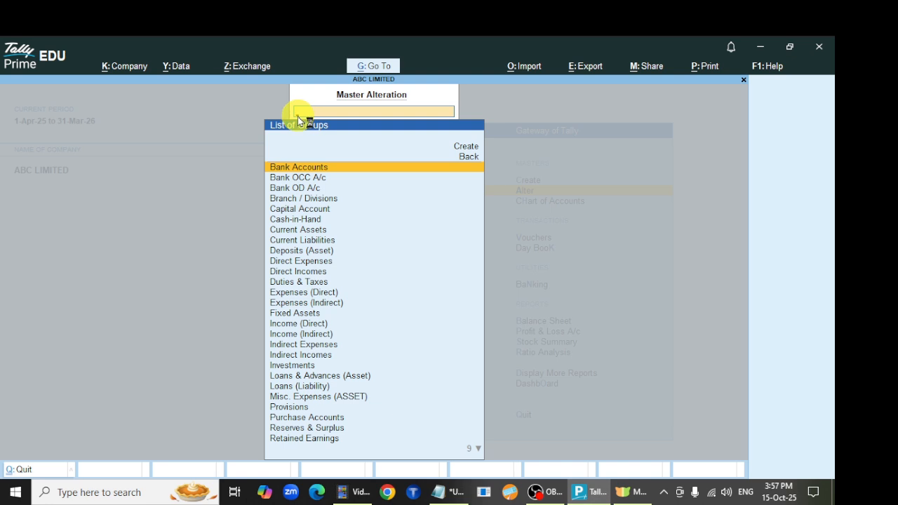
pyautogui.write('S')
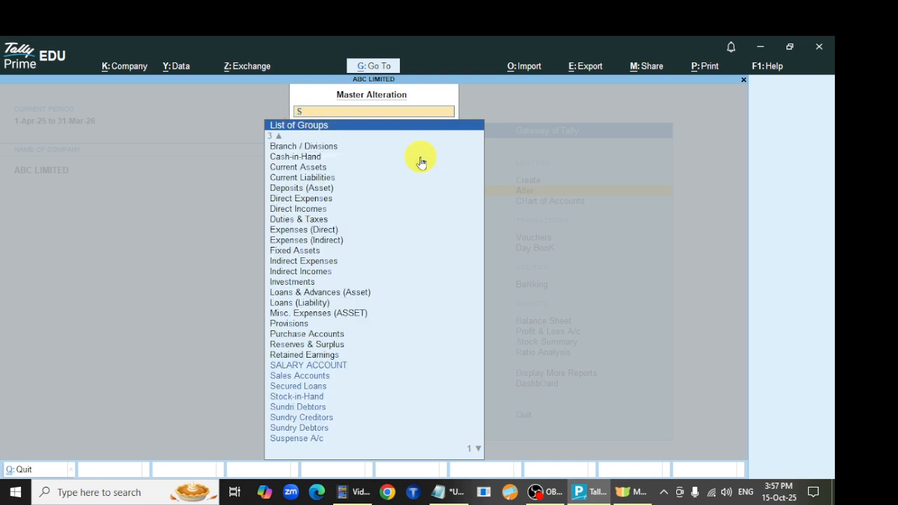
pyautogui.write('alary')
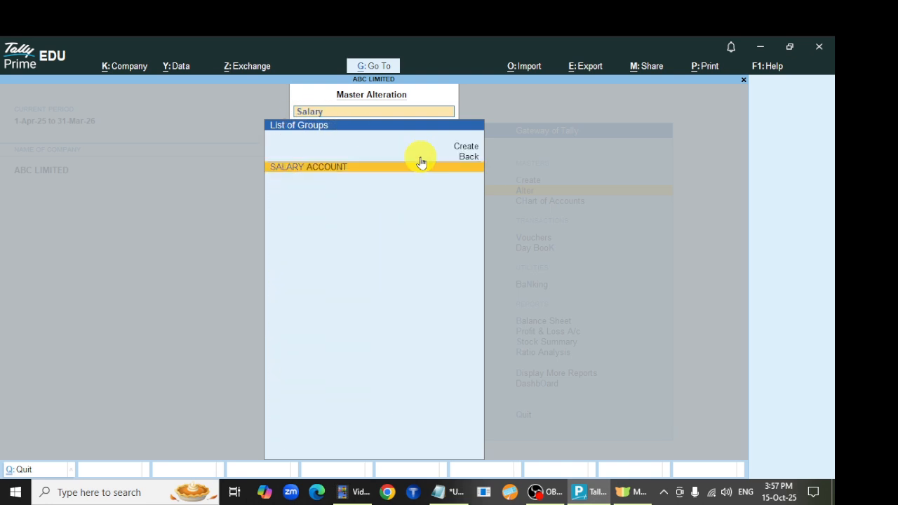
pyautogui.click(331, 170)
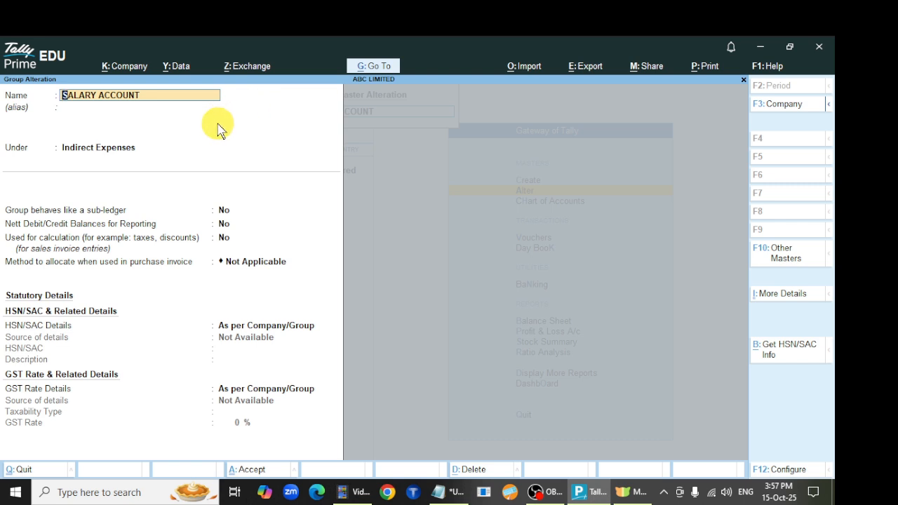
# Step: Keep all existing settings of the SALARY ACCOUNT group, accept the alteration and reopen the group
pyautogui.press('Return')
pyautogui.press('Return')
pyautogui.press('Return')
pyautogui.press('Return')
pyautogui.press('Return')
pyautogui.press('Return')
pyautogui.press('Return')
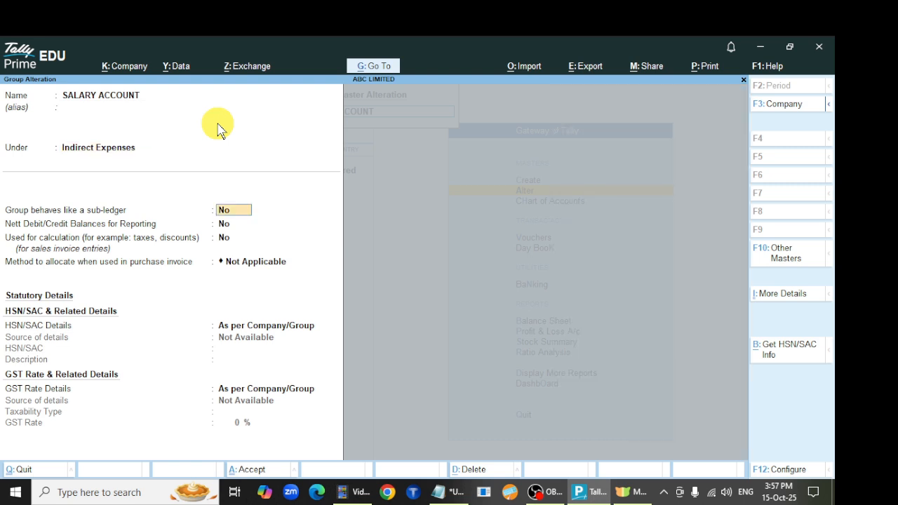
pyautogui.press('Return')
pyautogui.press('Return')
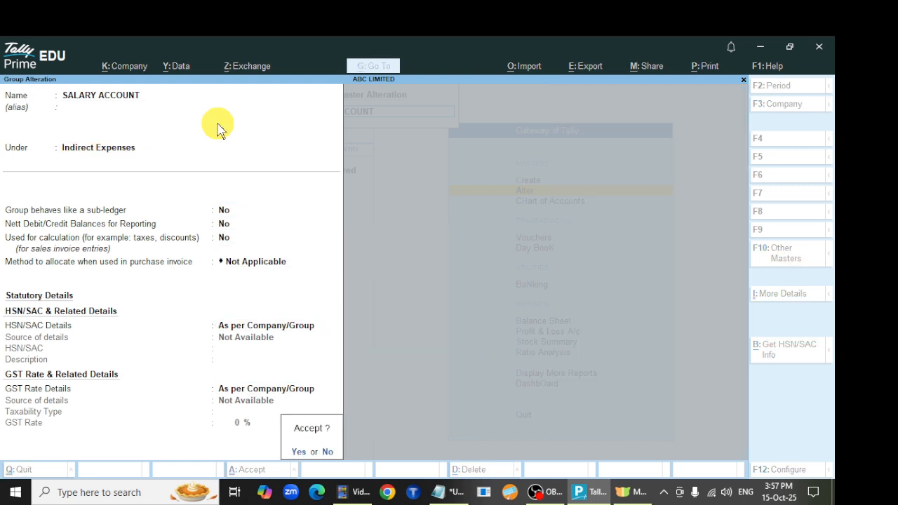
pyautogui.press('Return')
pyautogui.press('Return')
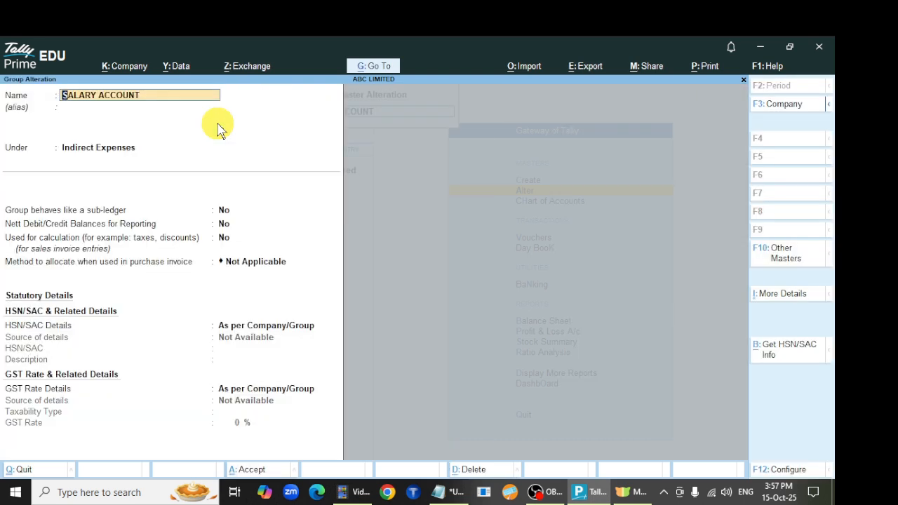
# Step: Switch to Notepad and add the line "save= accept = ctrl + A" below the ESCAPE line
pyautogui.click(447, 492)
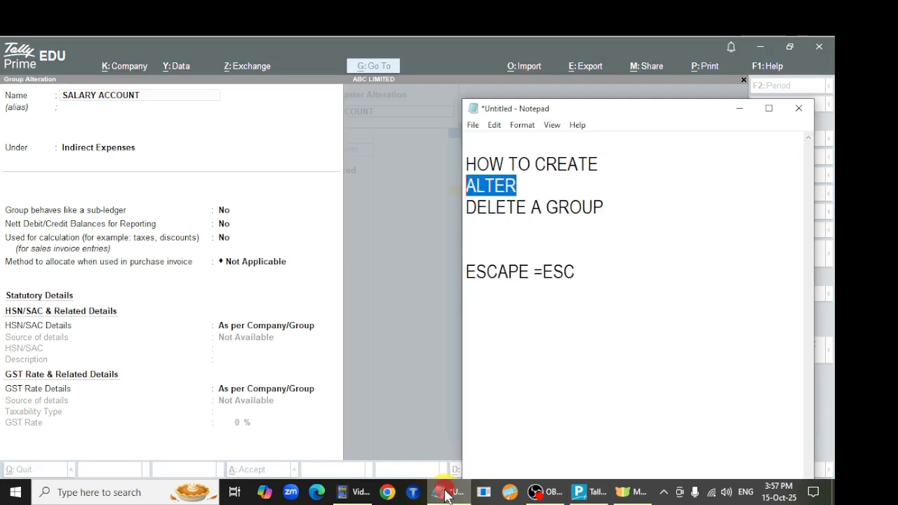
pyautogui.click(527, 310)
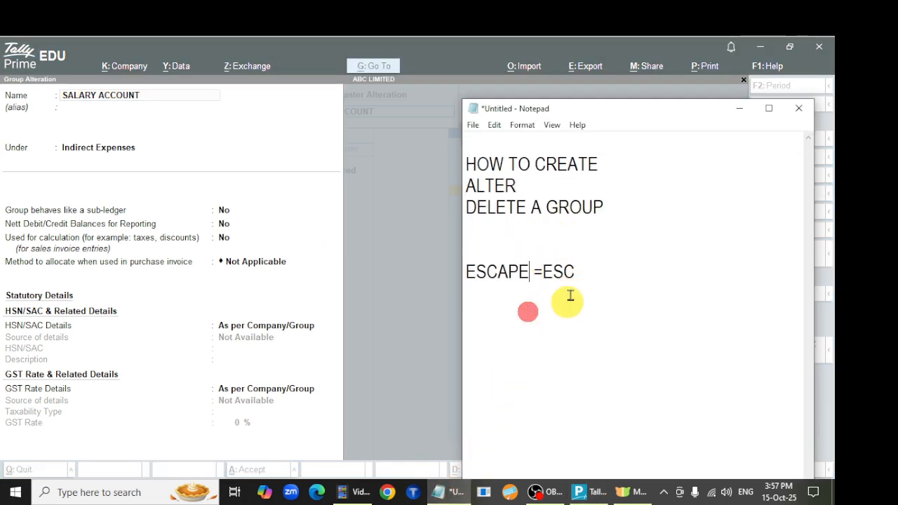
pyautogui.click(594, 278)
pyautogui.press('Return')
pyautogui.press('Return')
pyautogui.write('s')
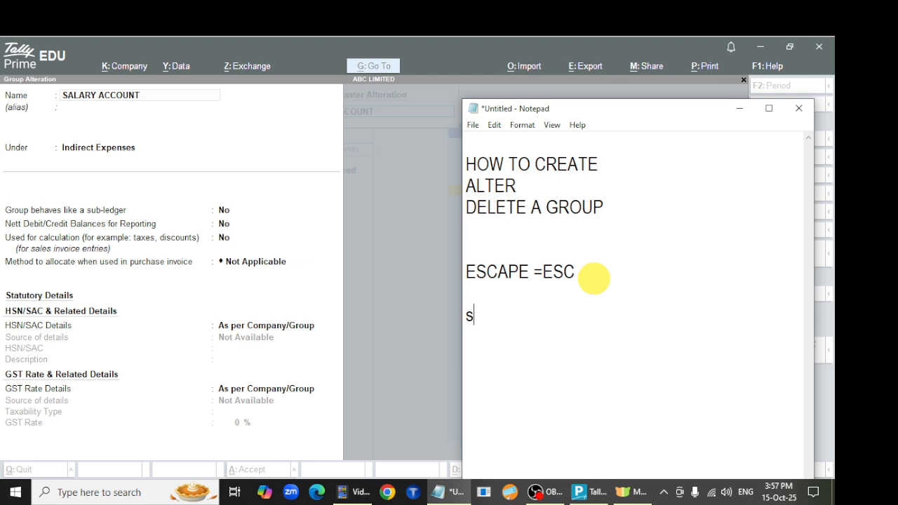
pyautogui.write('ave= ac')
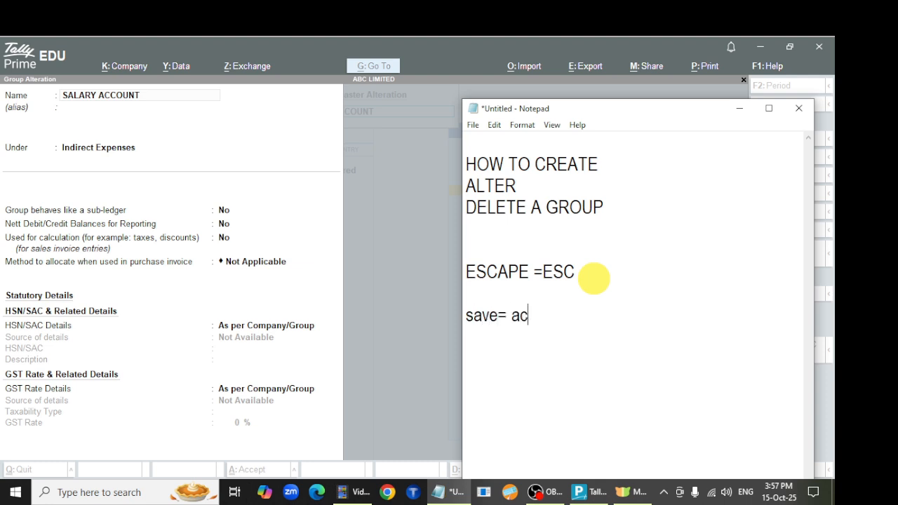
pyautogui.write('cept = ctr')
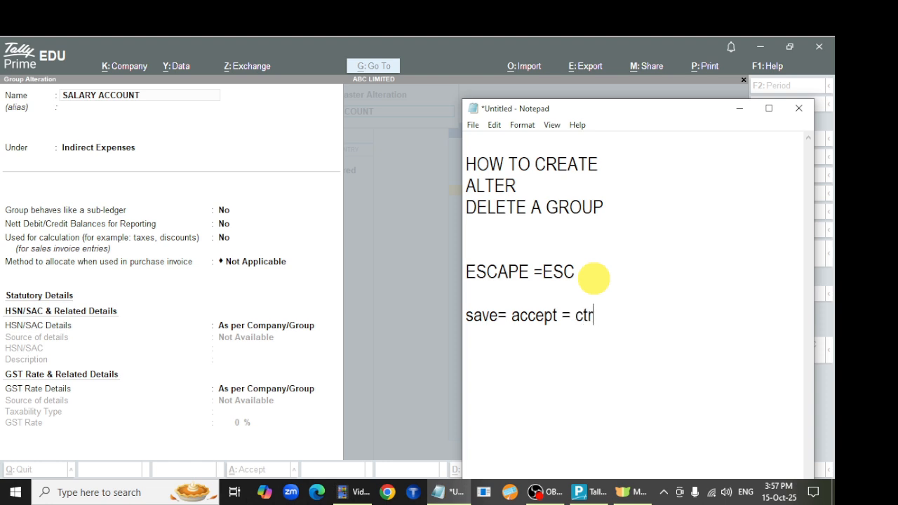
pyautogui.write('l + A')
# Step: Switch back to TallyPrime and save the SALARY ACCOUNT group directly from its name field
pyautogui.click(143, 97)
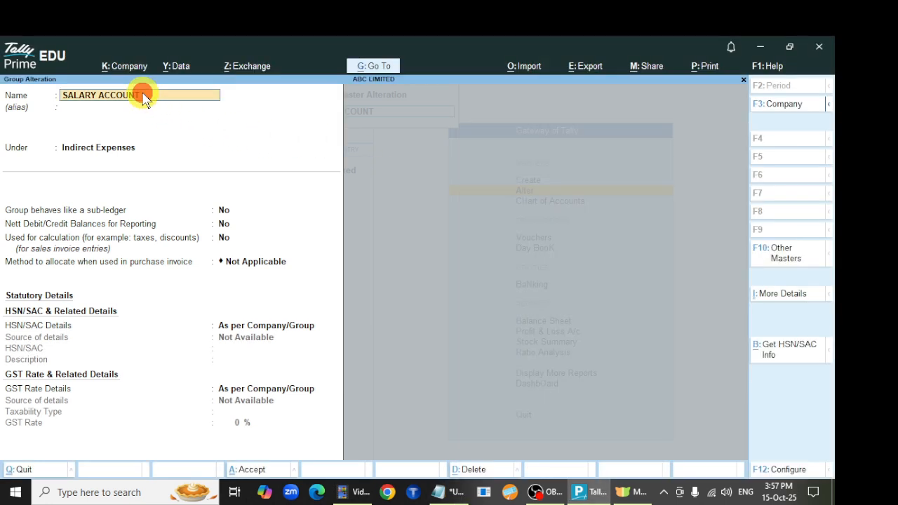
pyautogui.press('ctrl')
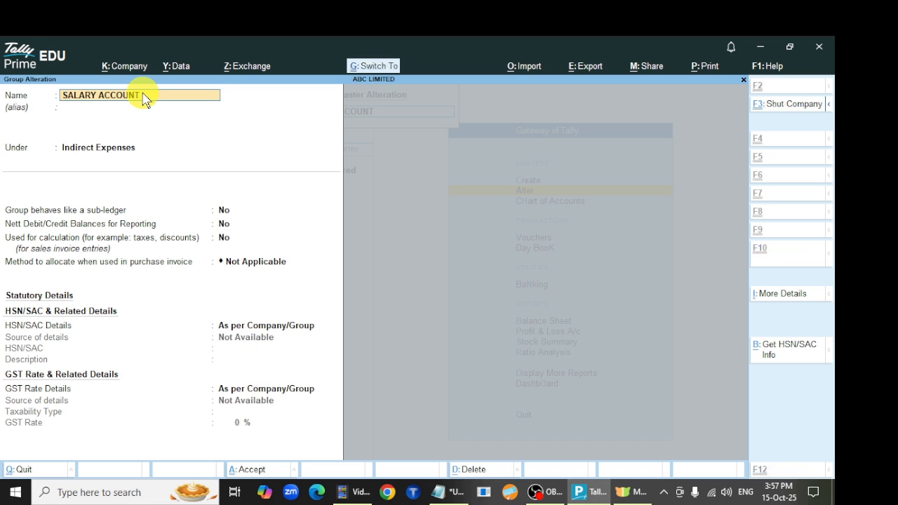
pyautogui.hotkey('ctrl', 'a')
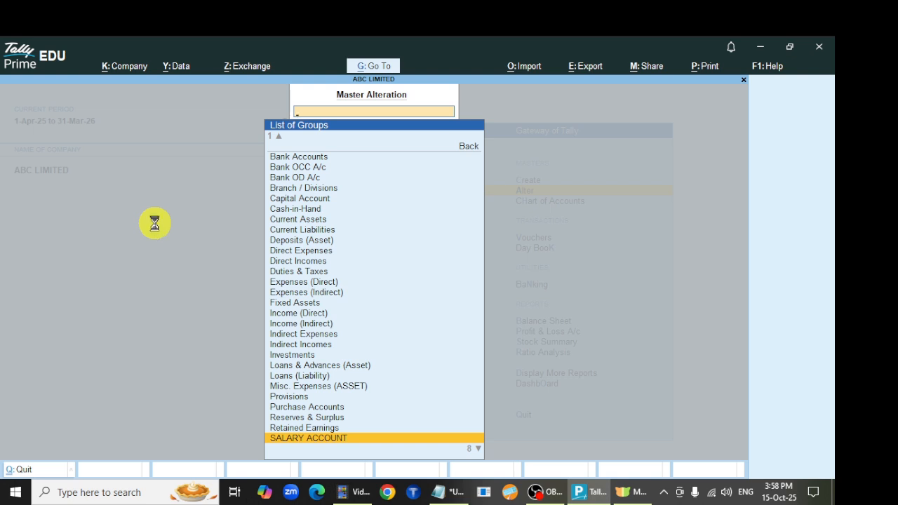
# Step: Reopen the SALARY ACCOUNT group, quit it without changes and return to the Gateway of Tally
pyautogui.press('Return')
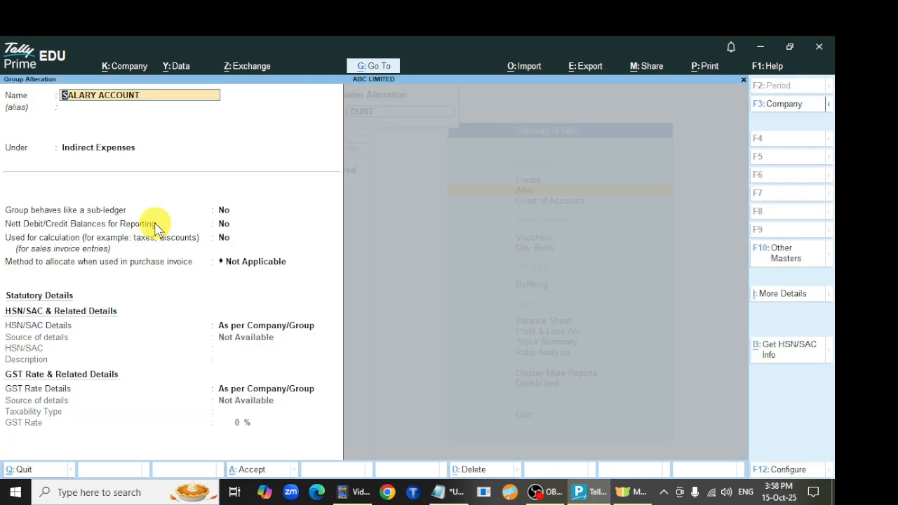
pyautogui.press('Escape')
pyautogui.press('Escape')
pyautogui.press('y')
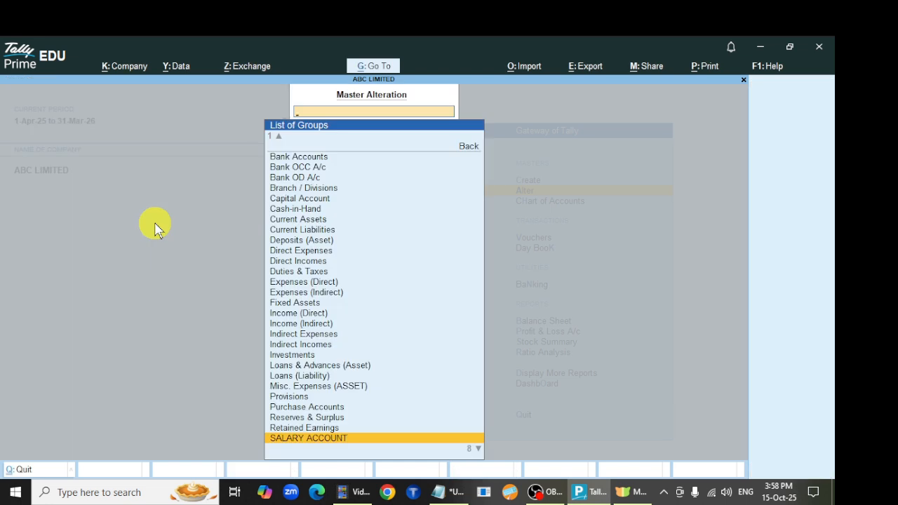
pyautogui.press('Escape')
pyautogui.press('Escape')
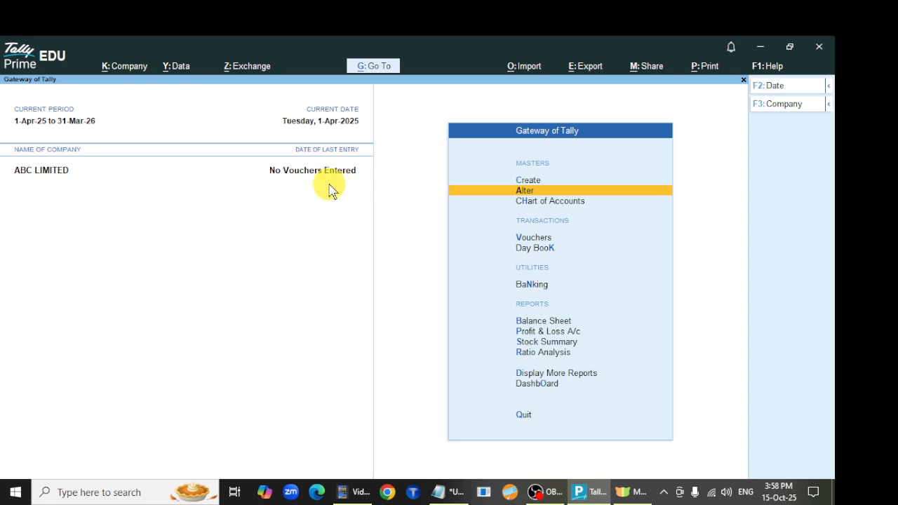
# Step: Switch to the Notepad topic list and highlight the word DELETE
pyautogui.click(449, 492)
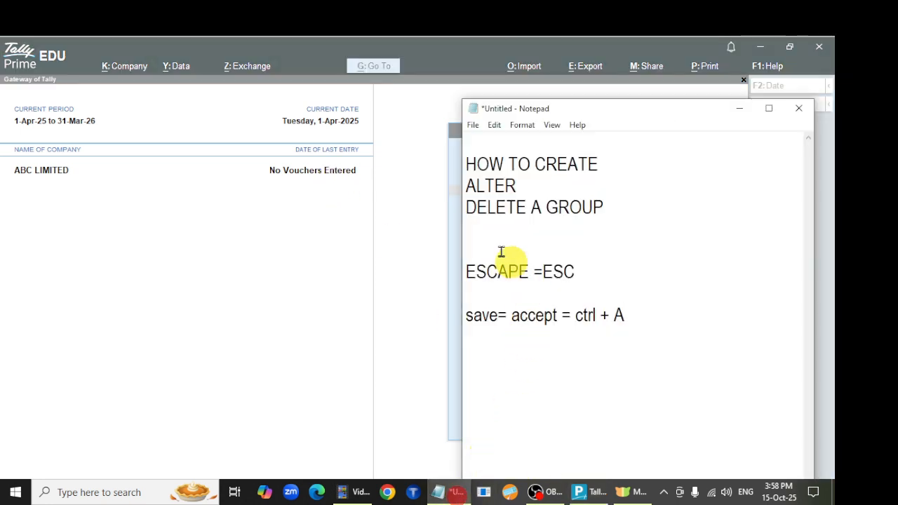
pyautogui.moveTo(466, 207); pyautogui.dragTo(530, 207)
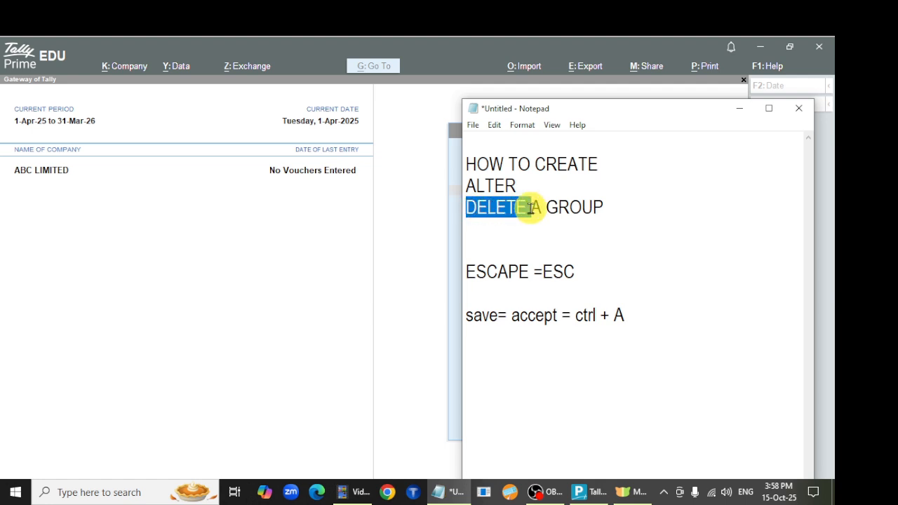
# Step: Switch to TallyPrime and open the SALARY ACCOUNT group for alteration
pyautogui.click(527, 235)
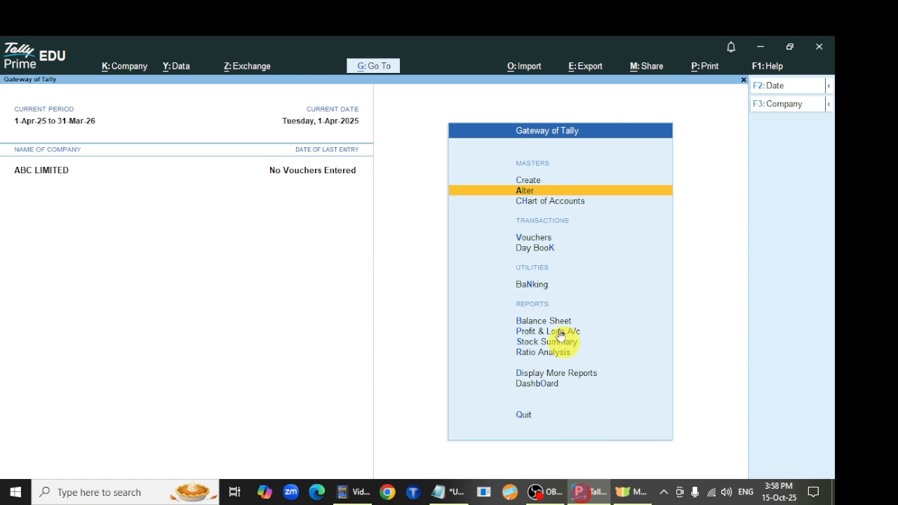
pyautogui.click(526, 193)
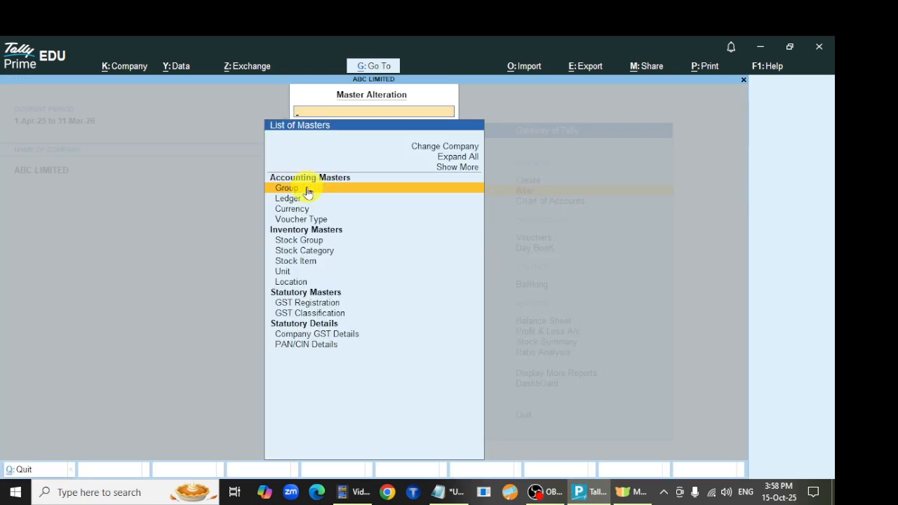
pyautogui.click(307, 191)
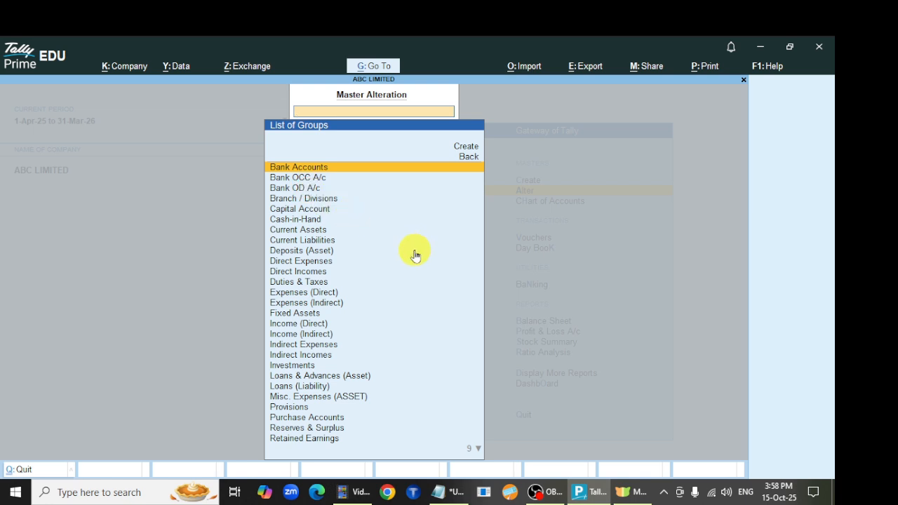
pyautogui.write('Sa')
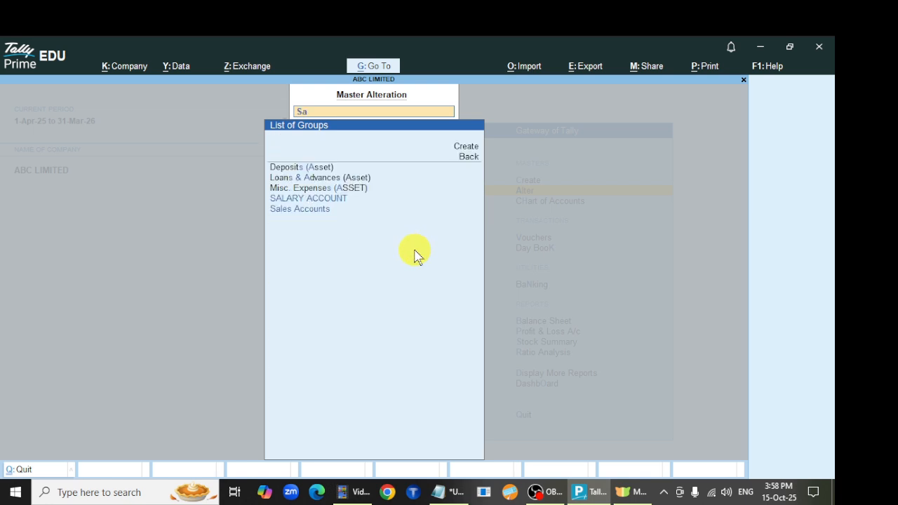
pyautogui.write('lary')
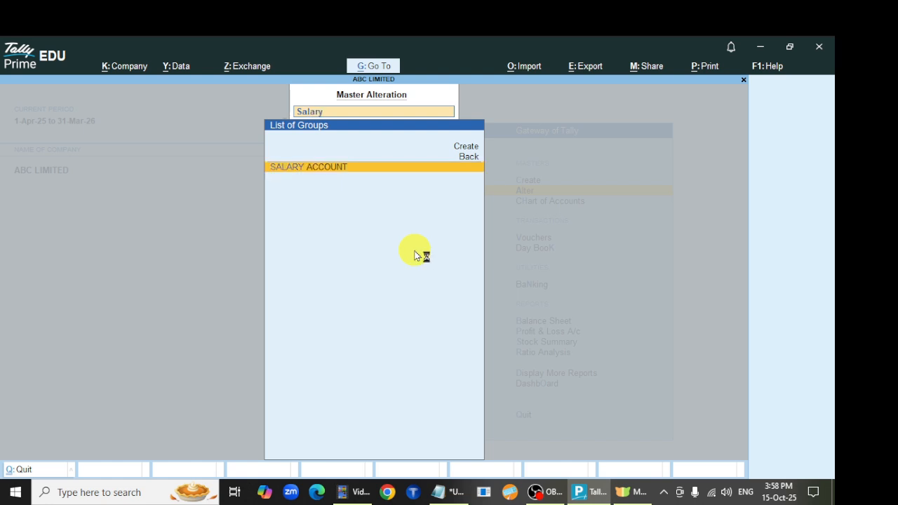
pyautogui.click(337, 167)
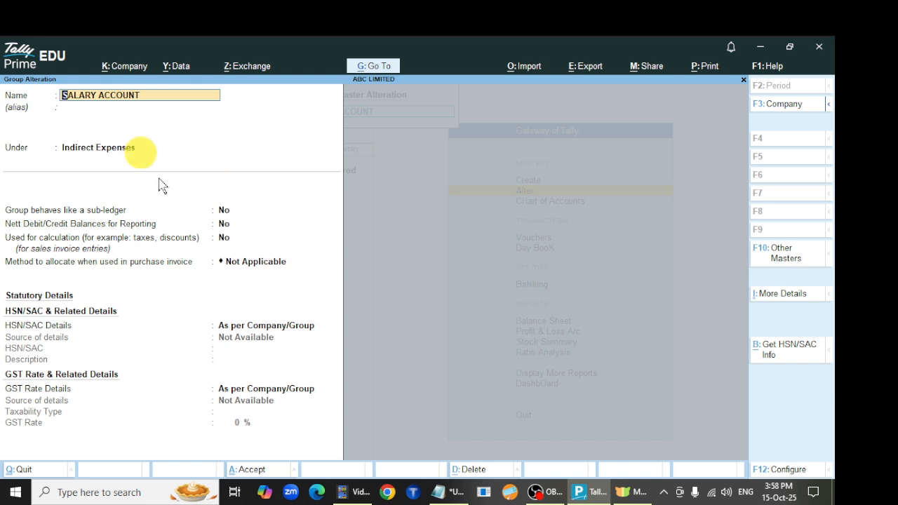
# Step: Switch to Notepad and add the line "delete a group = ALT + D" below the save line, leaving a blank line between
pyautogui.click(457, 494)
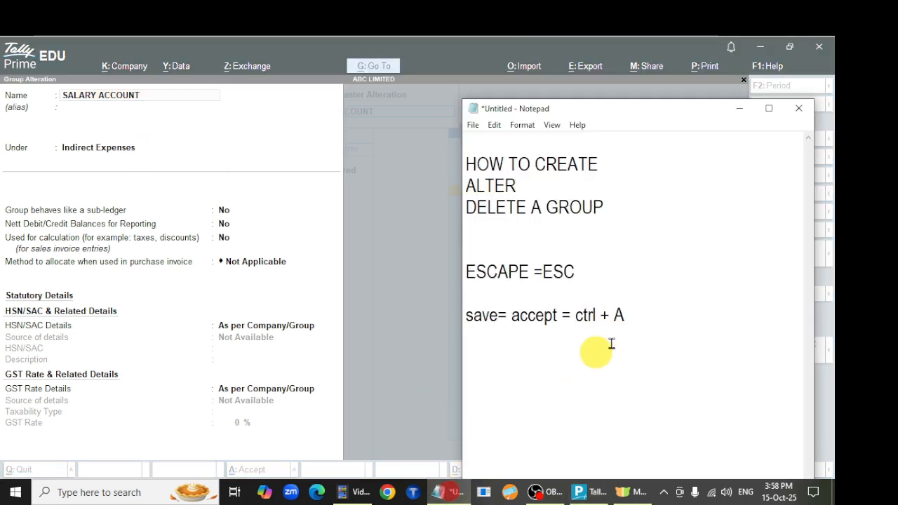
pyautogui.click(652, 320)
pyautogui.press('Return')
pyautogui.press('Return')
pyautogui.write('d')
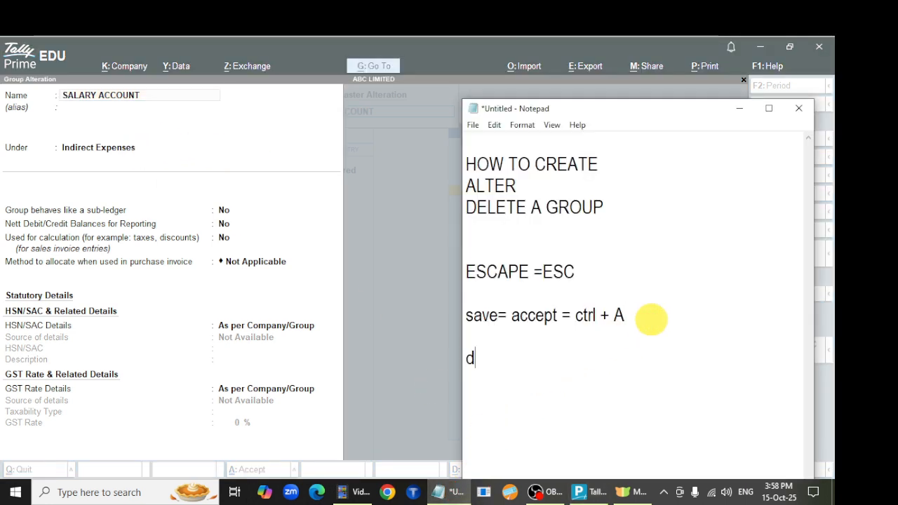
pyautogui.write('elete a ')
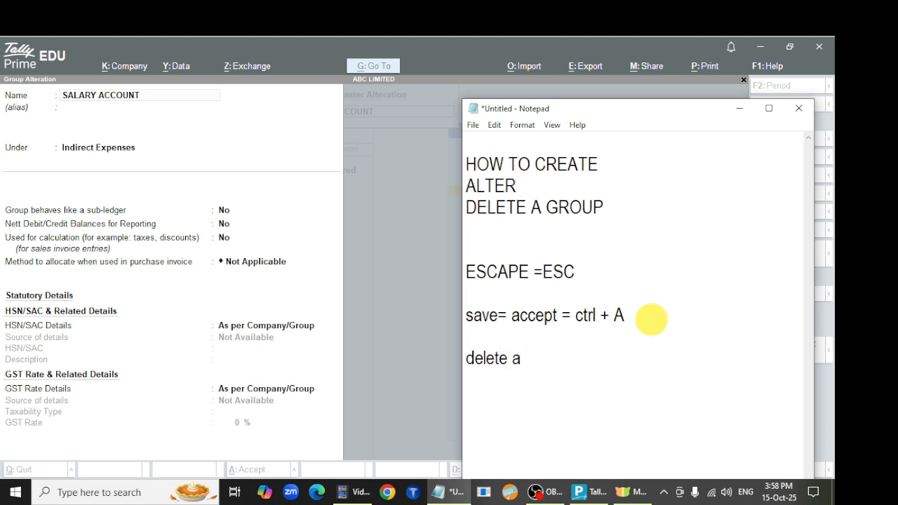
pyautogui.write('group = alt')
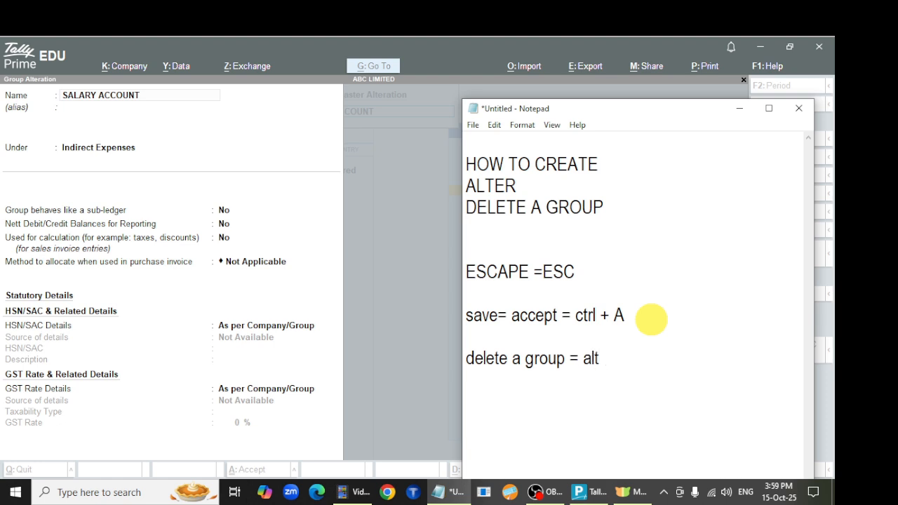
pyautogui.press('BackSpace')
pyautogui.press('BackSpace')
pyautogui.press('BackSpace')
pyautogui.press('BackSpace')
pyautogui.write('ALT + d')
pyautogui.press('BackSpace')
pyautogui.write('D')
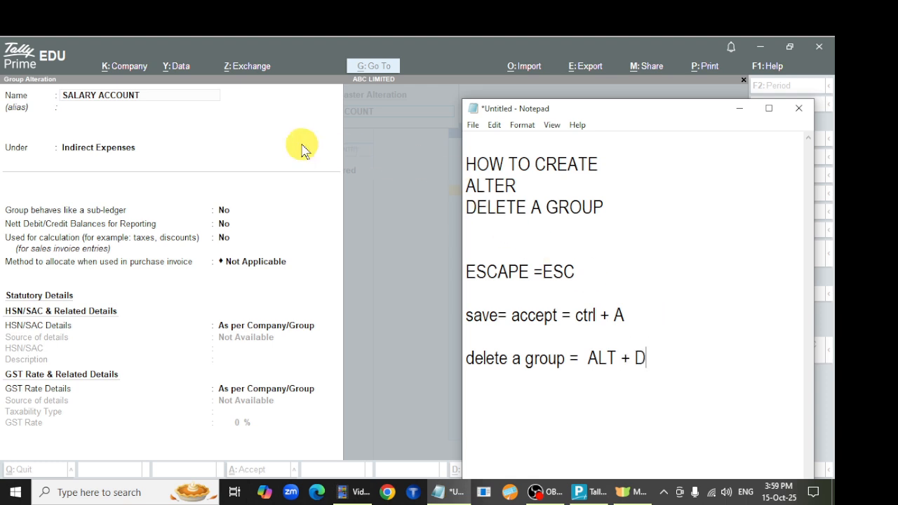
# Step: Switch back to TallyPrime and delete the SALARY ACCOUNT group, confirming the deletion
pyautogui.click(224, 135)
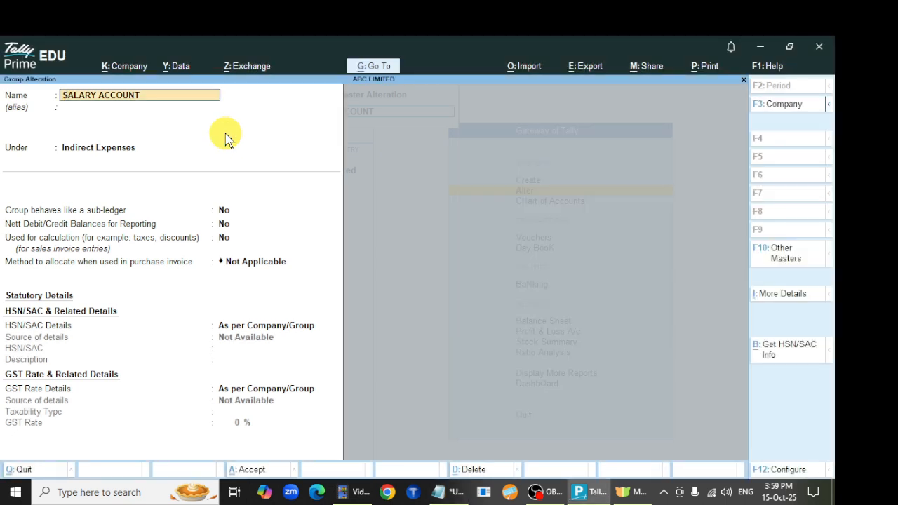
pyautogui.hotkey('alt', 'd')
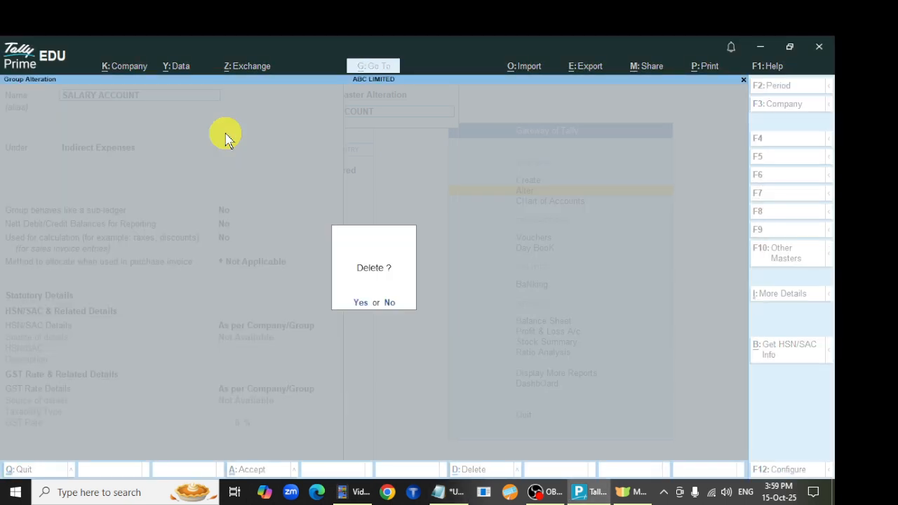
pyautogui.click(360, 307)
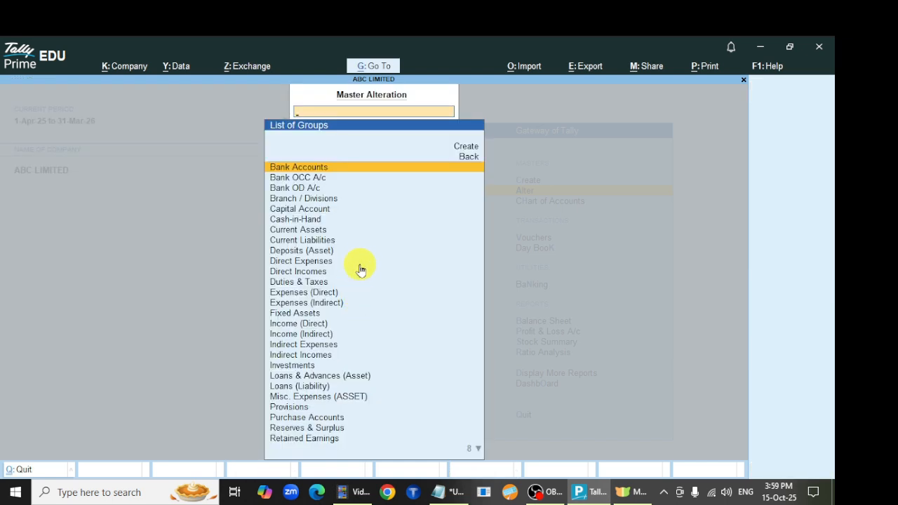
# Step: Search the masters available for alteration for SALARY, and clear the search text
pyautogui.write('SA')
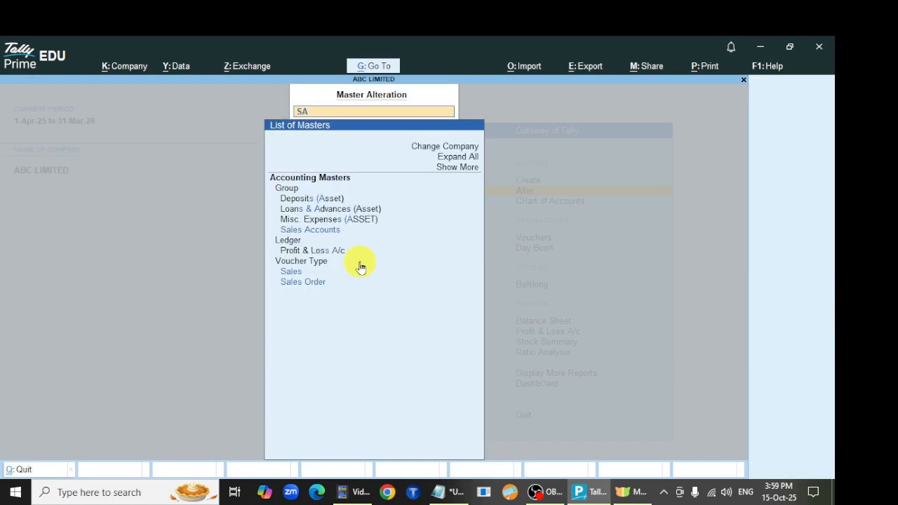
pyautogui.write('LARY')
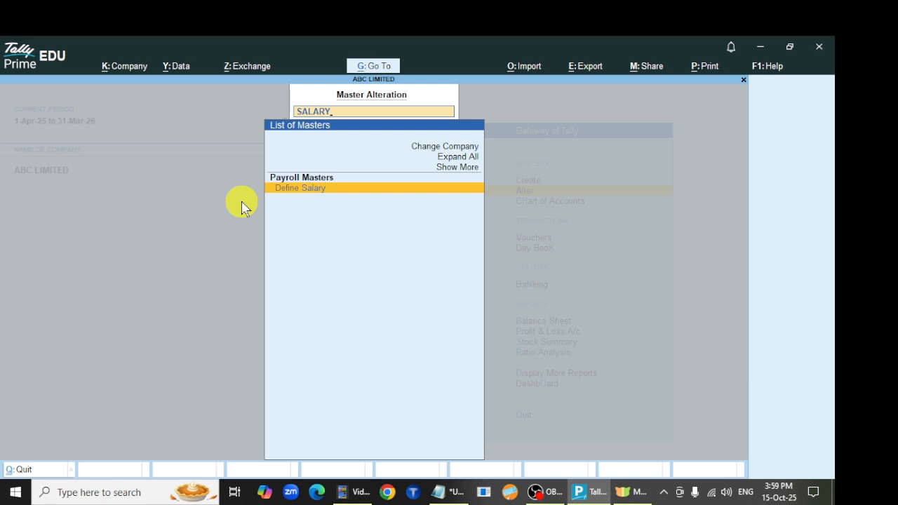
pyautogui.press('BackSpace')
pyautogui.press('BackSpace')
pyautogui.press('BackSpace')
pyautogui.press('BackSpace')
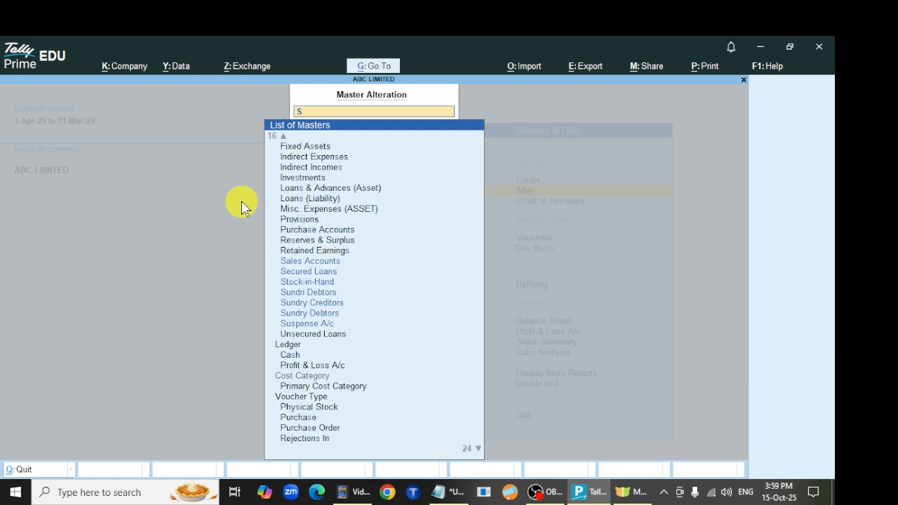
# Step: Search the masters for SUNDRI and open the Sundri Debtors group for alteration
pyautogui.write('SUN')
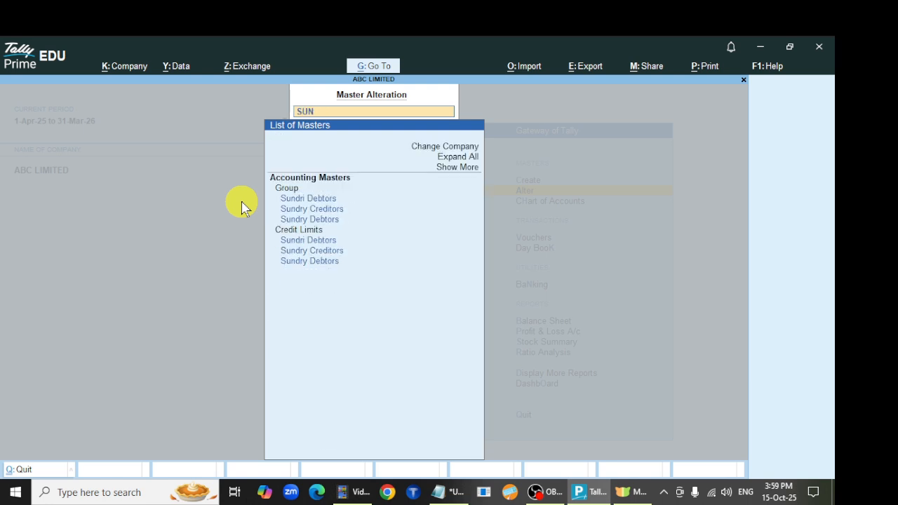
pyautogui.write('DRI')
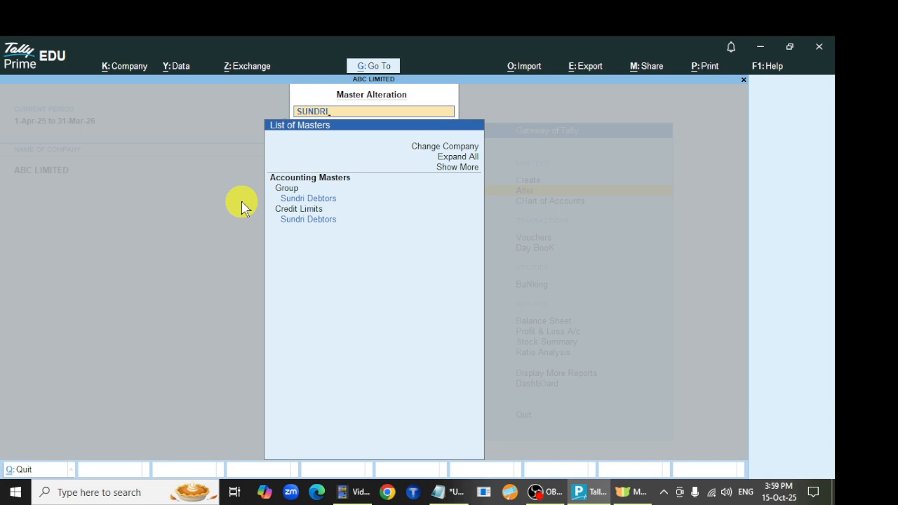
pyautogui.press('Down')
pyautogui.press('Down')
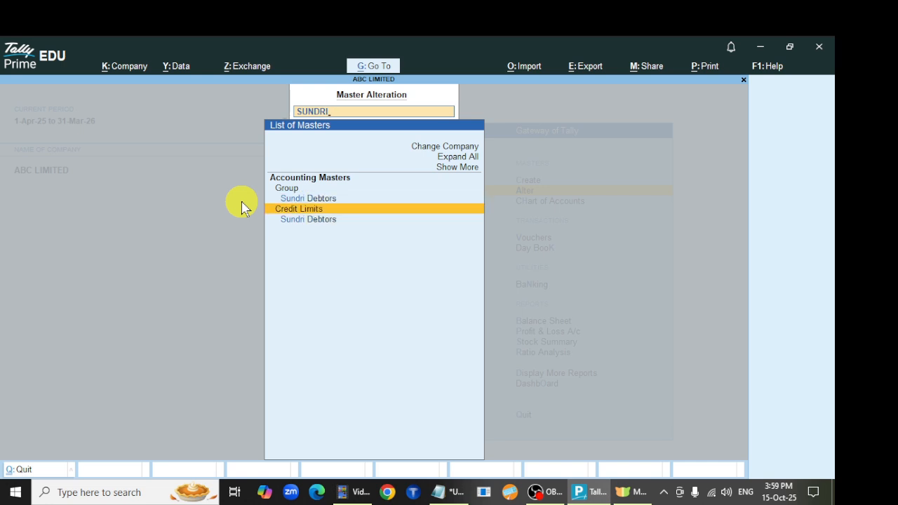
pyautogui.press('Up')
pyautogui.press('Return')
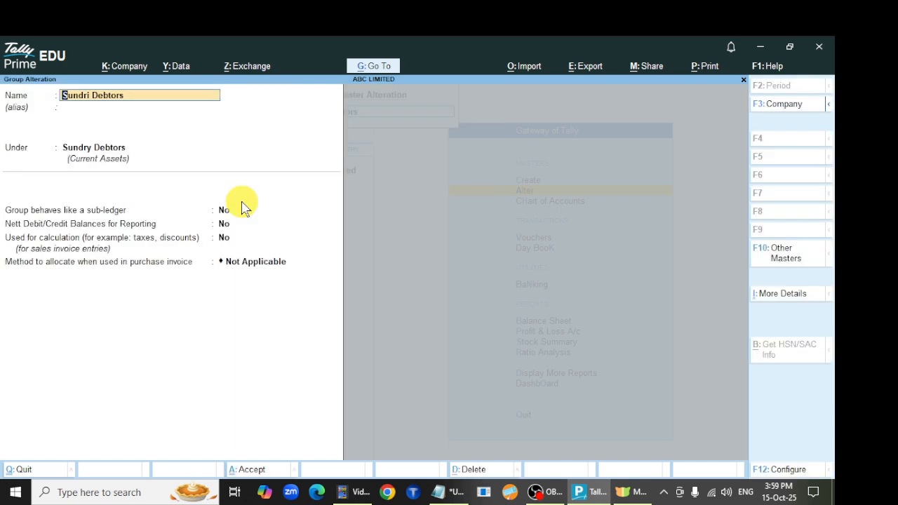
# Step: Switch to Notepad and highlight the ALT + D shortcut in the delete line, clearing the highlight again
pyautogui.click(456, 494)
pyautogui.moveTo(588, 359); pyautogui.dragTo(663, 359)
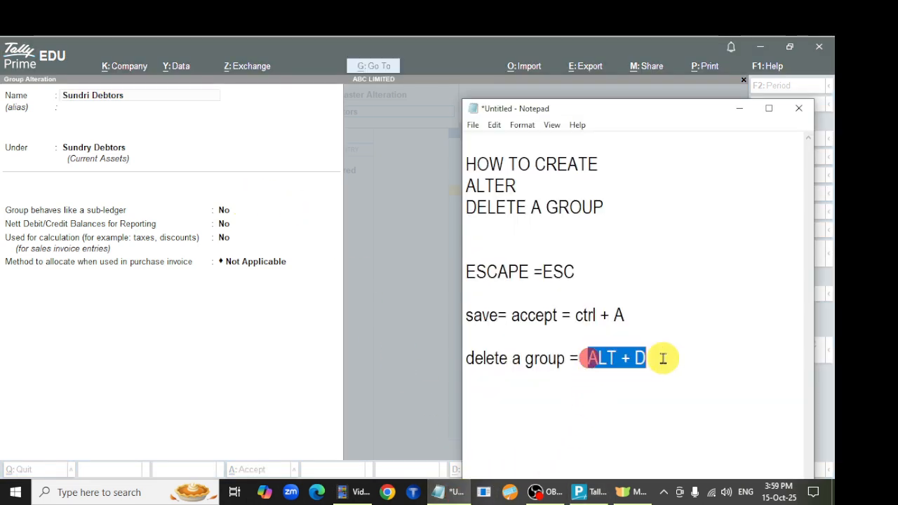
pyautogui.click(664, 359)
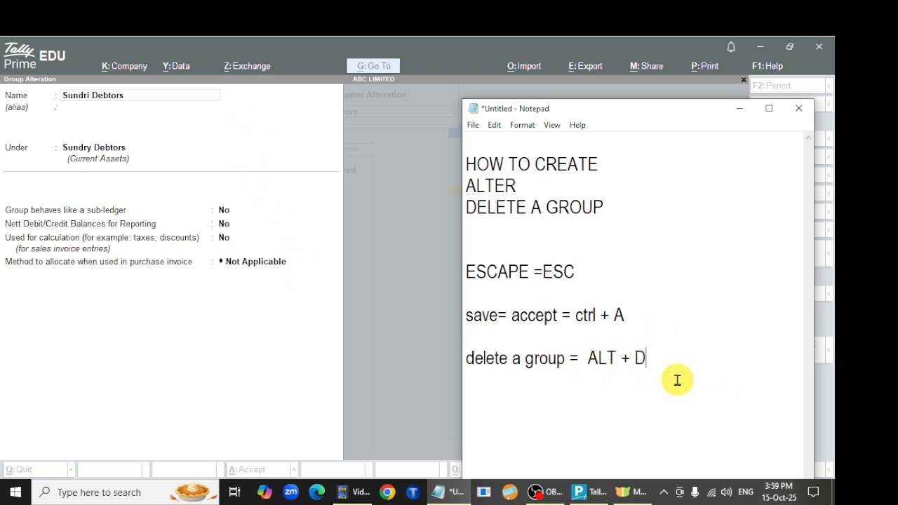
# Step: Return to TallyPrime and delete the Sundri Debtors group, confirming the deletion
pyautogui.click(190, 66)
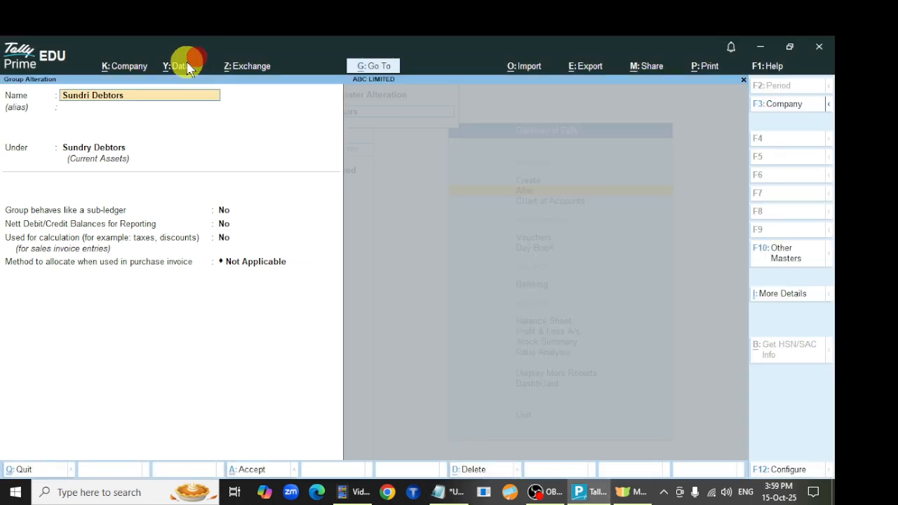
pyautogui.hotkey('alt', 'd')
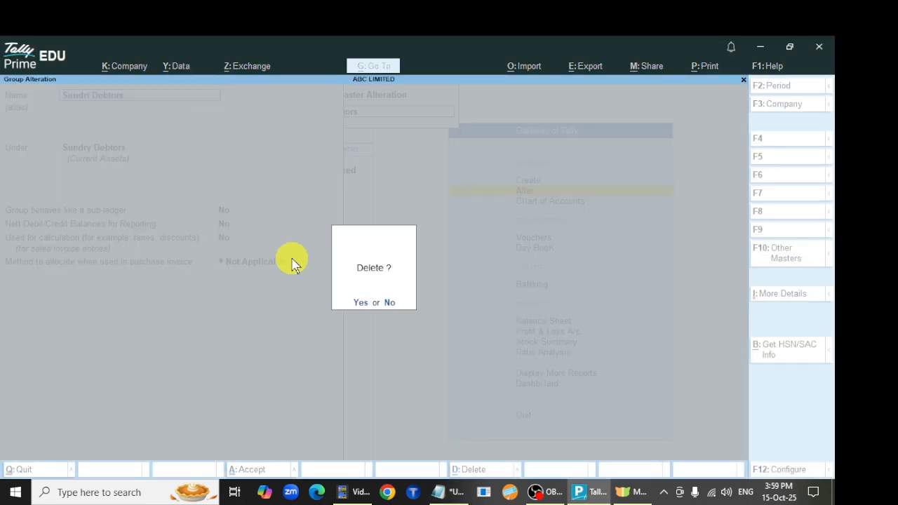
pyautogui.click(362, 303)
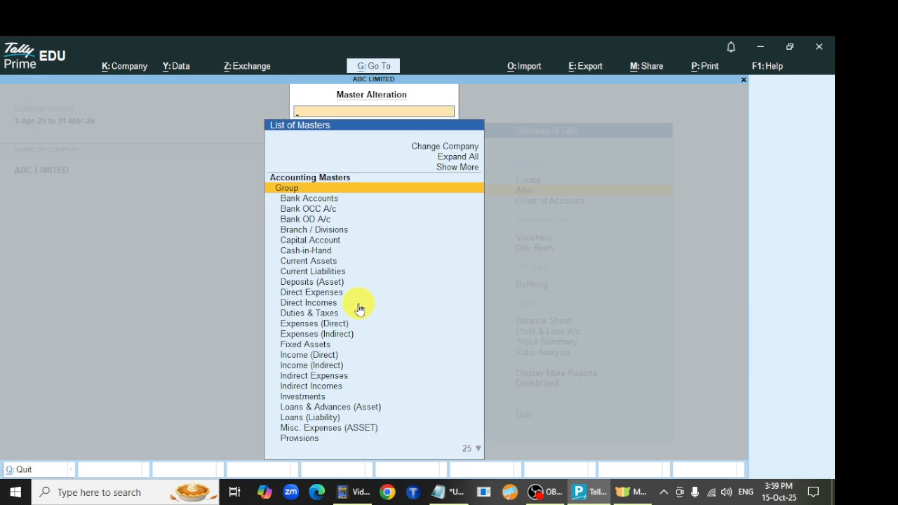
# Step: In Notepad, duplicate the three-line topic list above the ESCAPE line and change GROUP to LEDGER in the copy
pyautogui.click(447, 492)
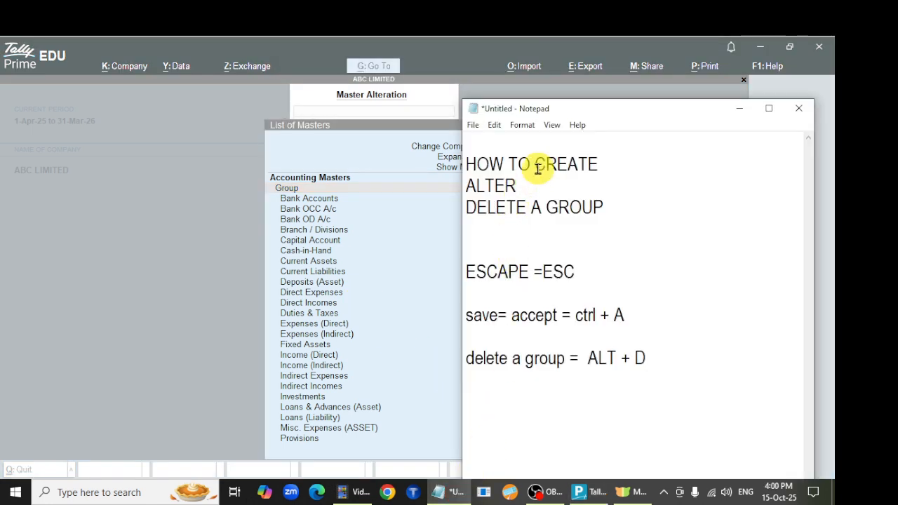
pyautogui.moveTo(535, 164); pyautogui.dragTo(601, 164)
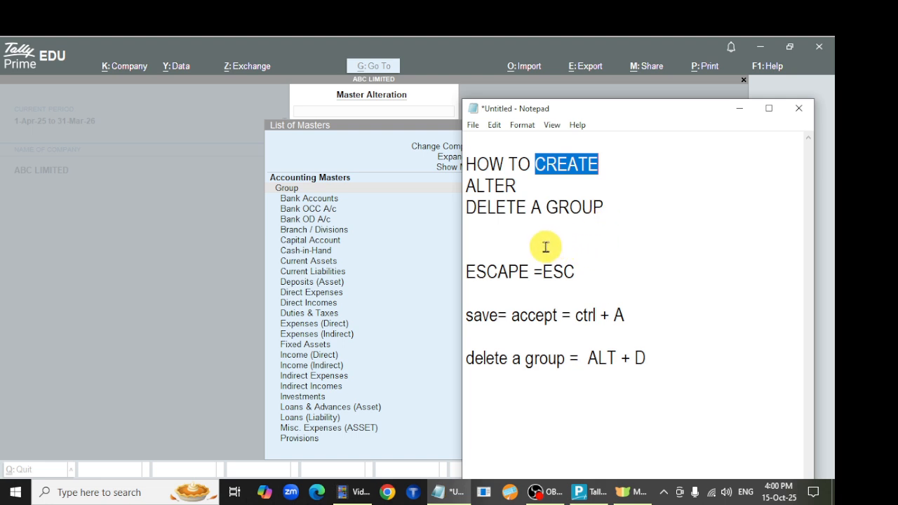
pyautogui.moveTo(465, 164); pyautogui.dragTo(608, 205)
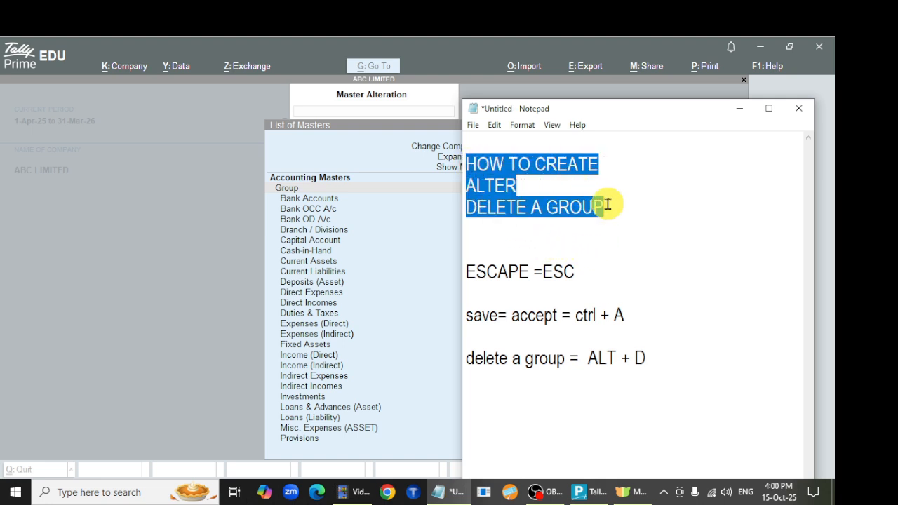
pyautogui.click(516, 244)
pyautogui.write('HOW TO CREATE ALTER DELETE A GROUP')
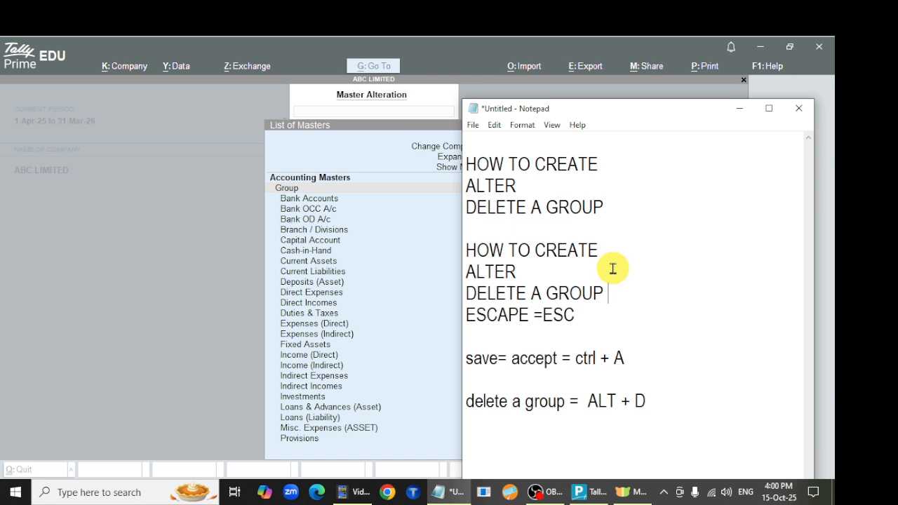
pyautogui.moveTo(545, 293); pyautogui.dragTo(615, 286)
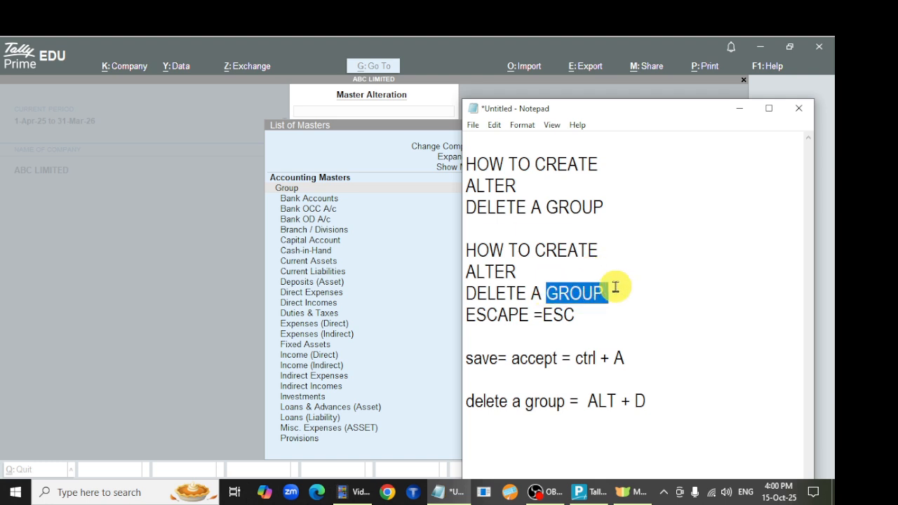
pyautogui.write('LEDGER')
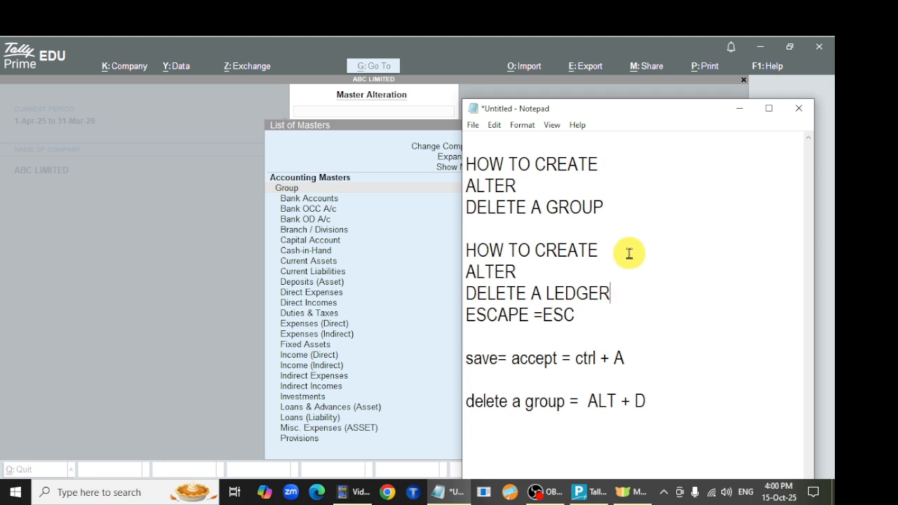
# Step: Switch back to TallyPrime, leave Master Alteration and start creating a new ledger under the accounting masters
pyautogui.click(297, 63)
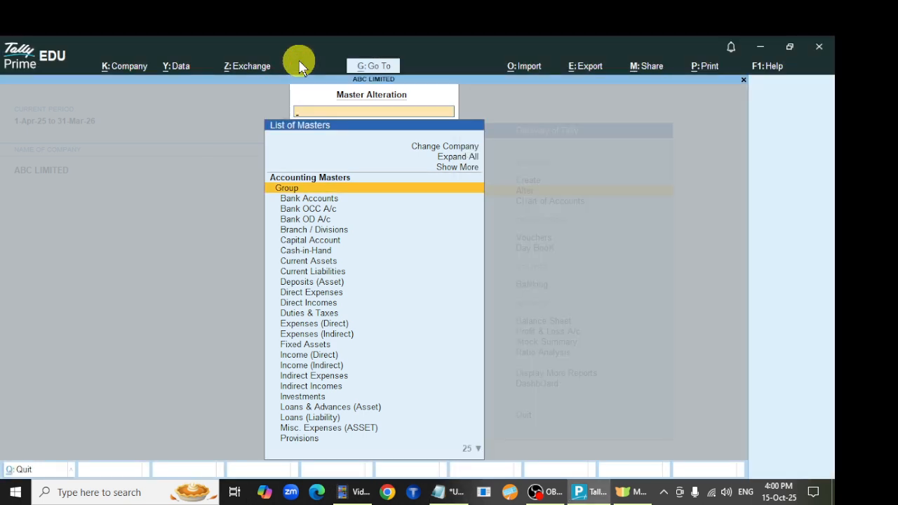
pyautogui.press('Escape')
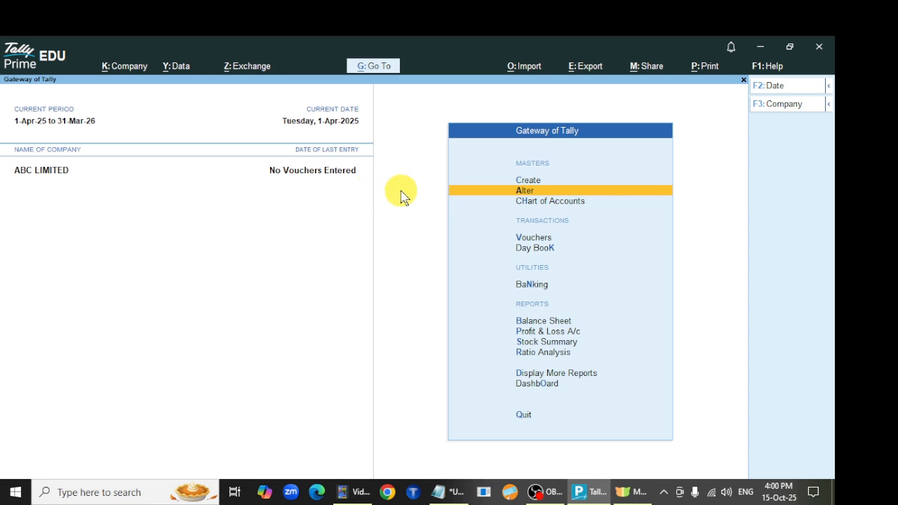
pyautogui.click(528, 181)
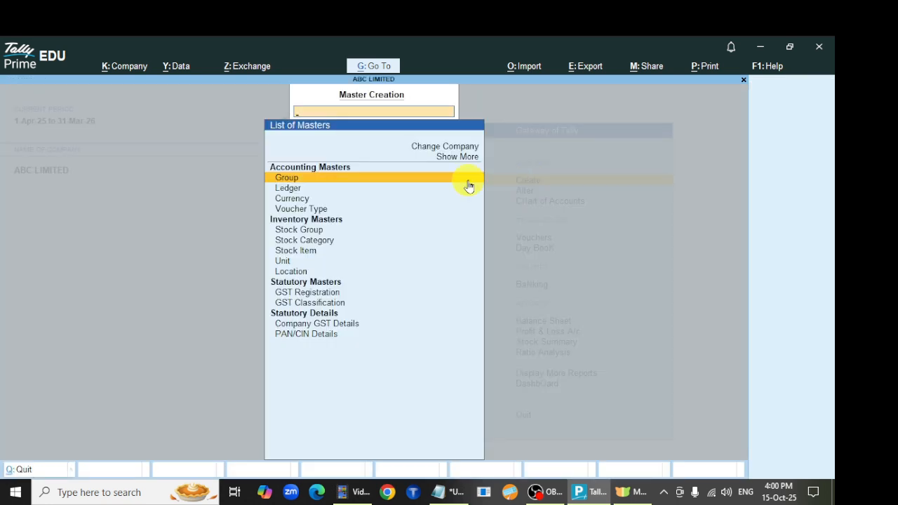
pyautogui.click(294, 188)
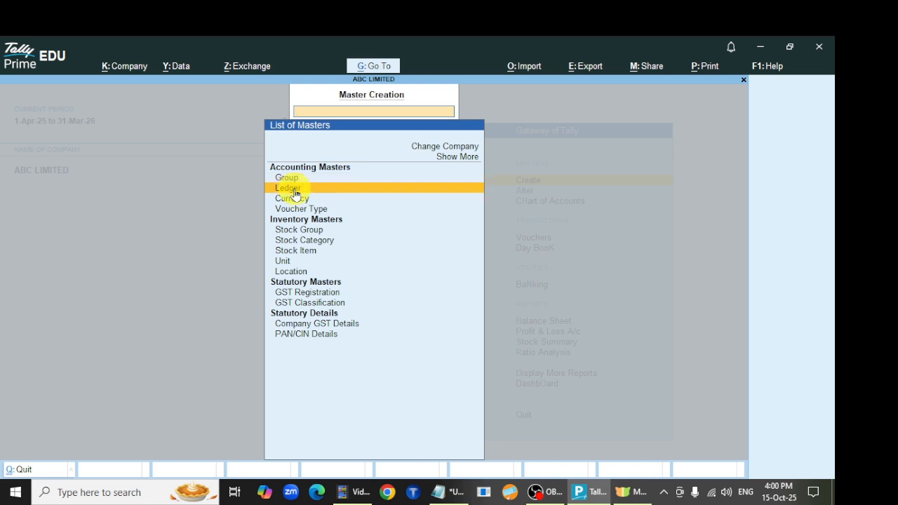
pyautogui.click(293, 190)
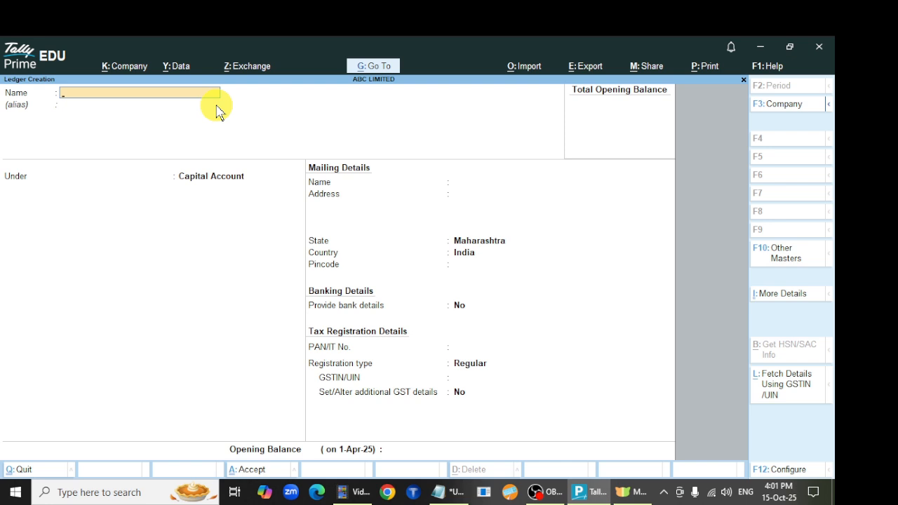
# Step: Name the new ledger MOBILE RECHARGE A/C, leave the alias blank and place it under Indirect Expenses
pyautogui.write('MOBILE RECHARGE A/C')
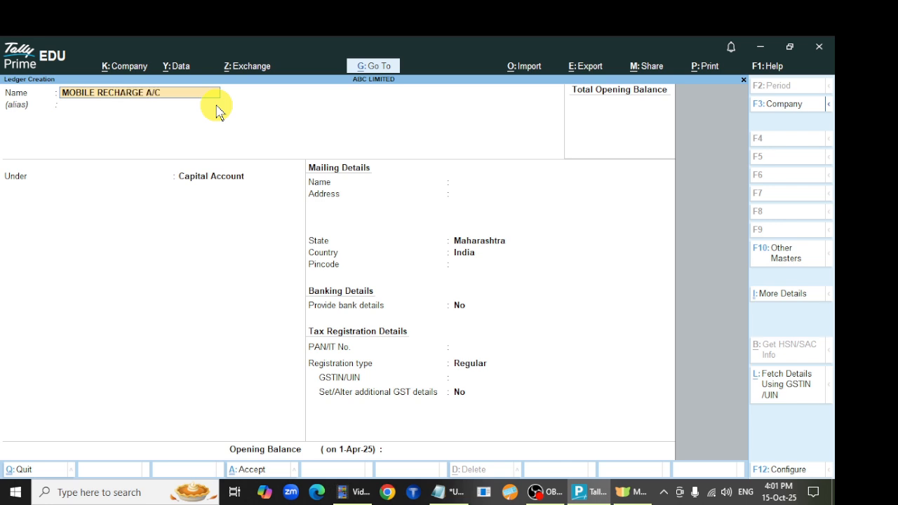
pyautogui.press('Return')
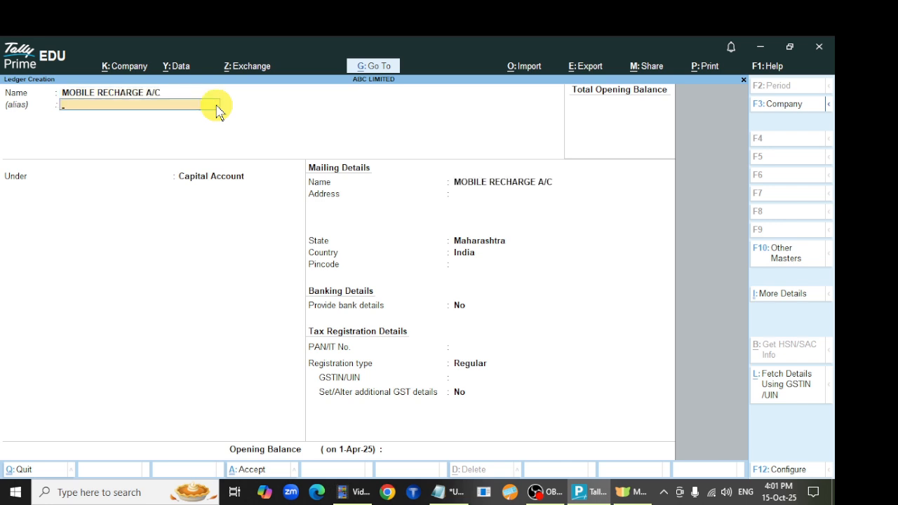
pyautogui.press('BackSpace')
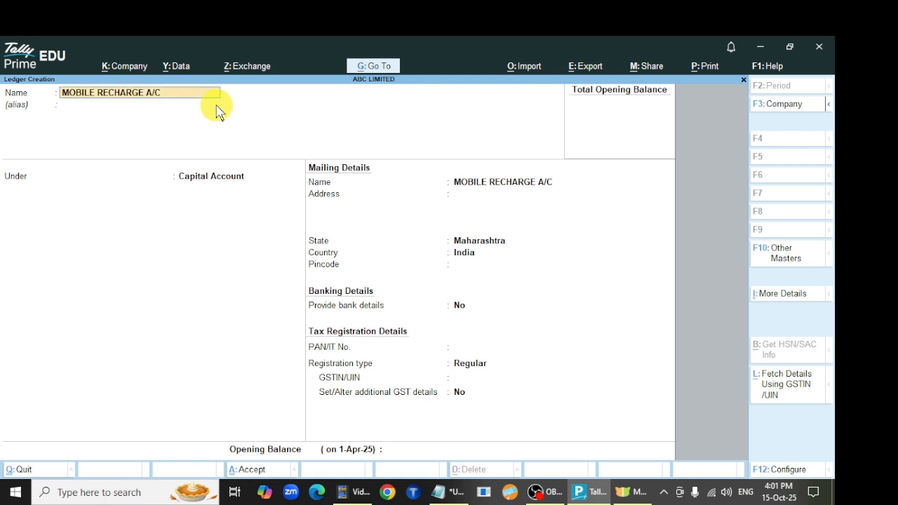
pyautogui.press('Return')
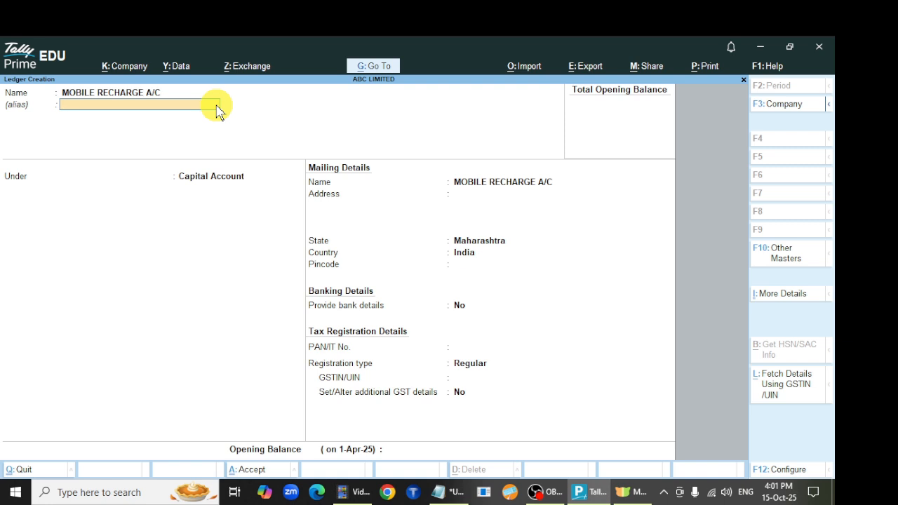
pyautogui.press('Return')
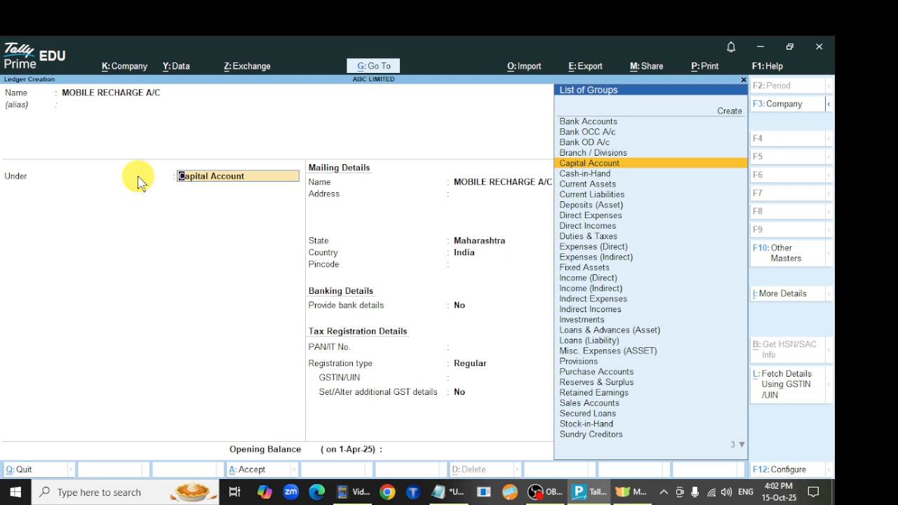
pyautogui.write('IND')
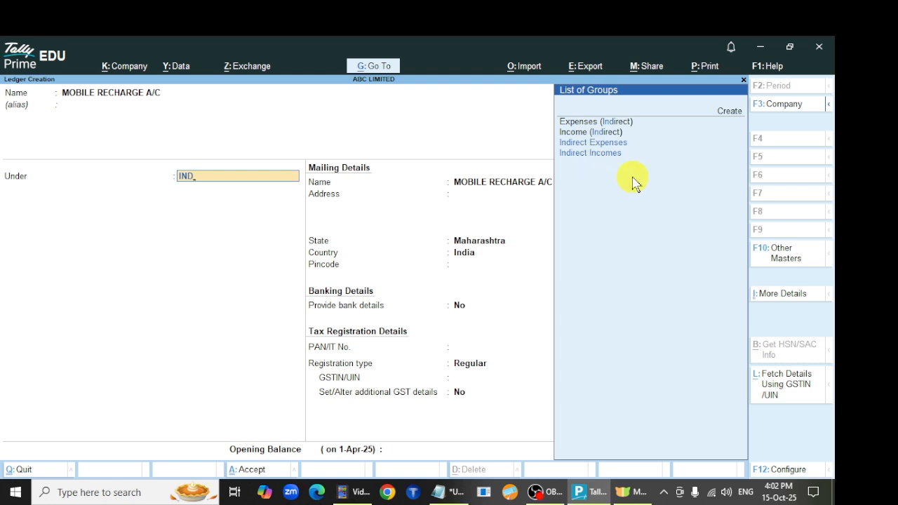
pyautogui.click(605, 146)
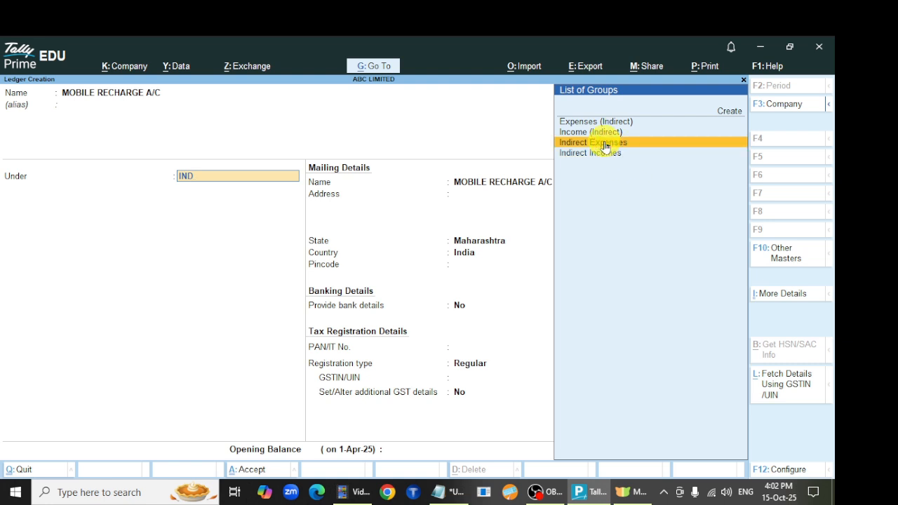
pyautogui.click(625, 146)
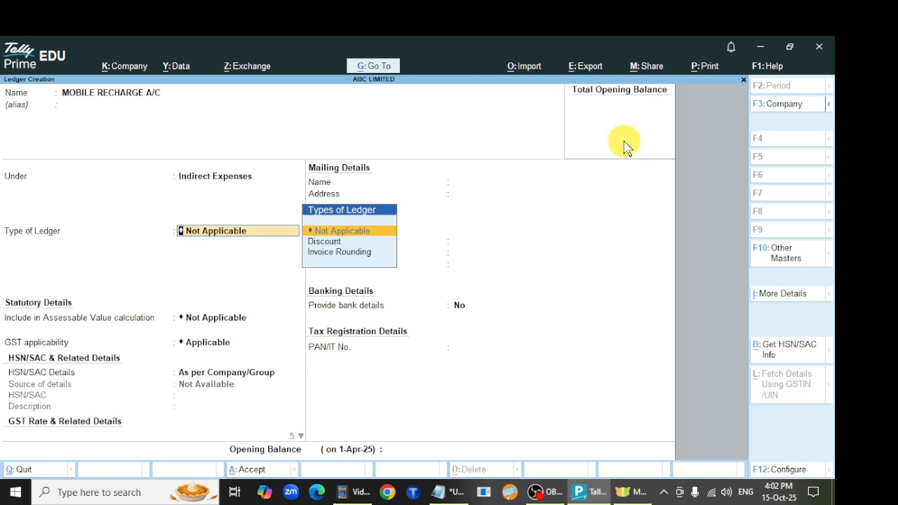
# Step: Keep the mobile recharge ledger's type and assessable value as Not Applicable, GST as Applicable, and HSN/SAC and GST rate details as per Company/Group
pyautogui.press('Return')
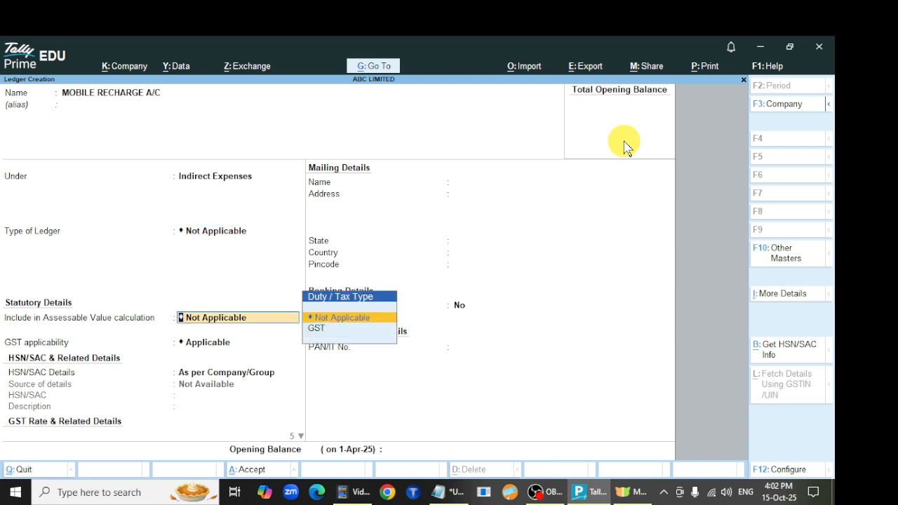
pyautogui.press('Return')
pyautogui.press('Return')
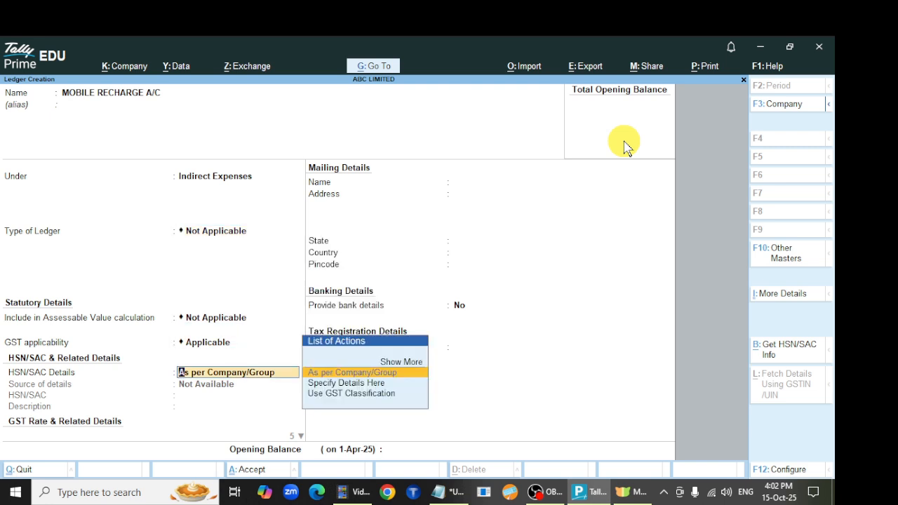
pyautogui.press('Return')
pyautogui.press('Return')
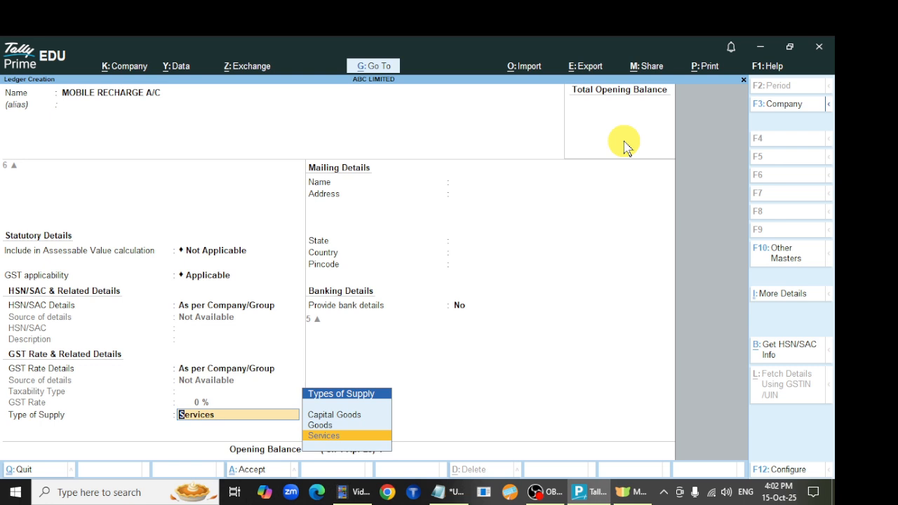
# Step: Go back to the GST rate details, show the additional options and keep As per Company/Group
pyautogui.press('BackSpace')
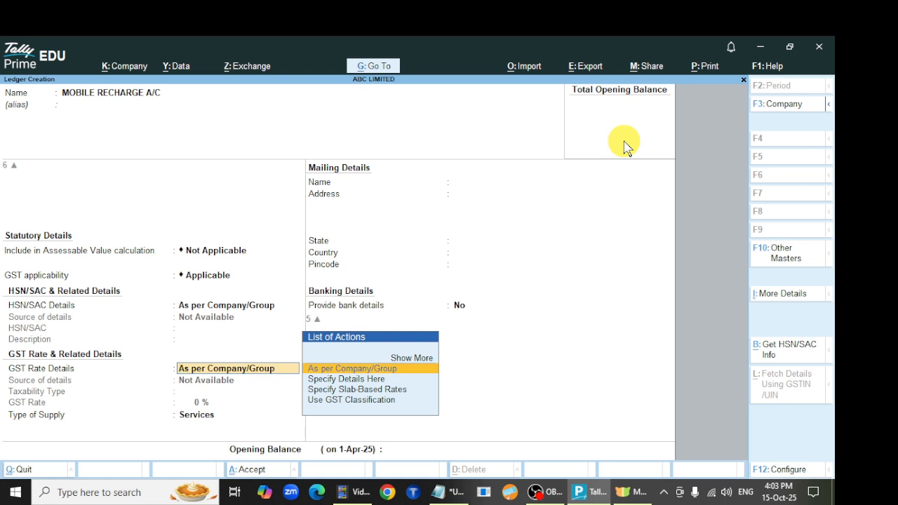
pyautogui.press('Up')
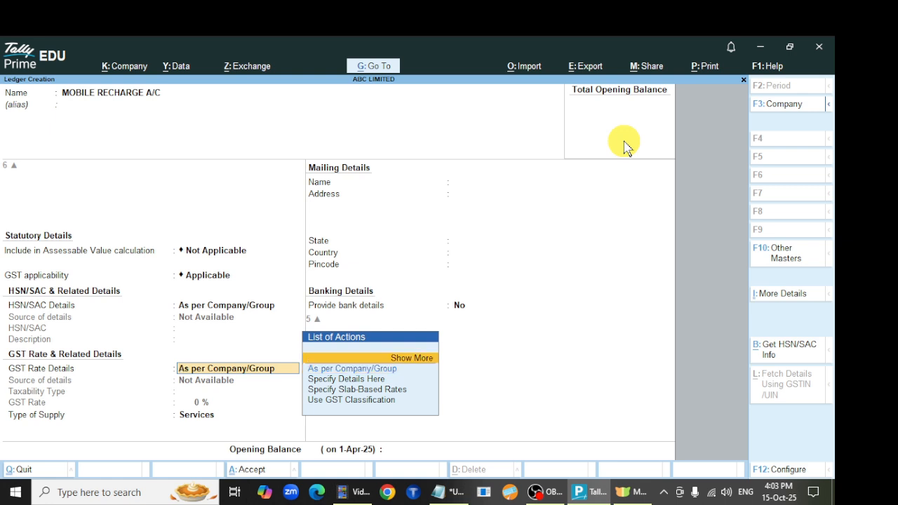
pyautogui.press('Return')
pyautogui.press('Down')
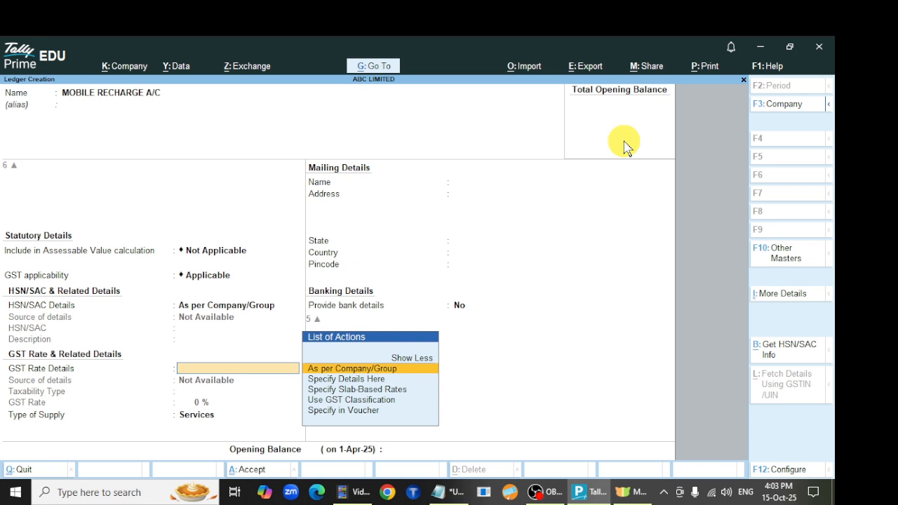
pyautogui.press('Return')
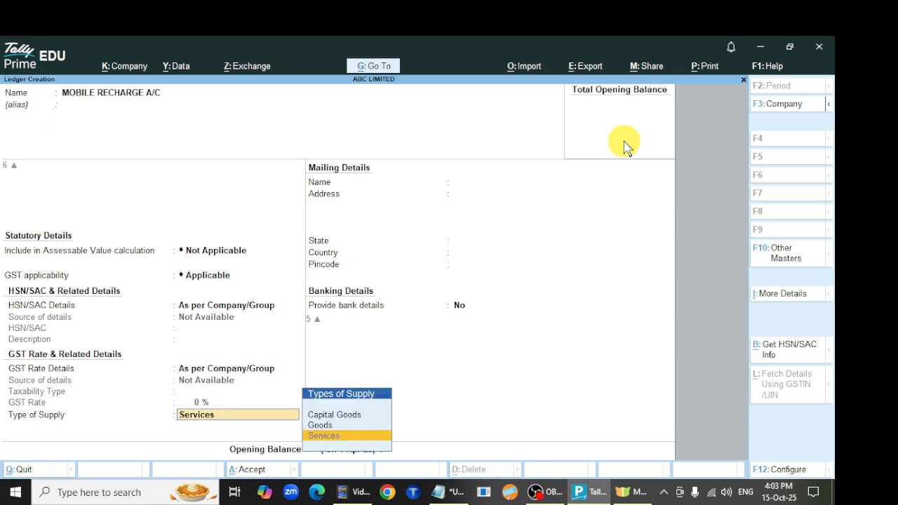
# Step: Save the mobile recharge ledger with Services as type of supply, no bank details and a blank opening balance
pyautogui.press('Up')
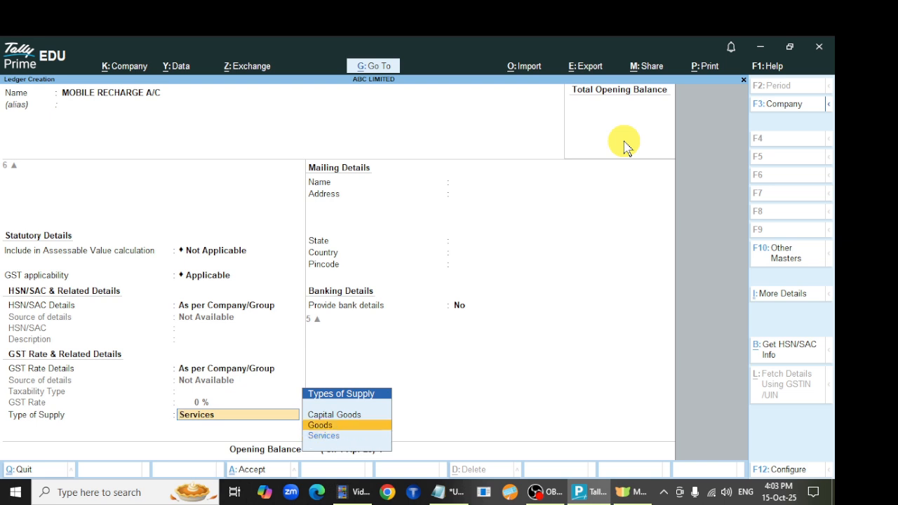
pyautogui.press('Down')
pyautogui.press('Return')
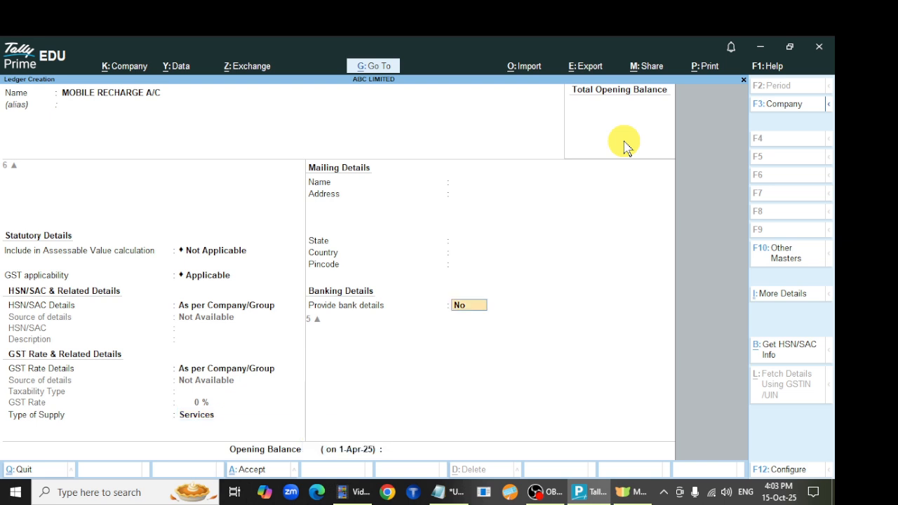
pyautogui.press('Return')
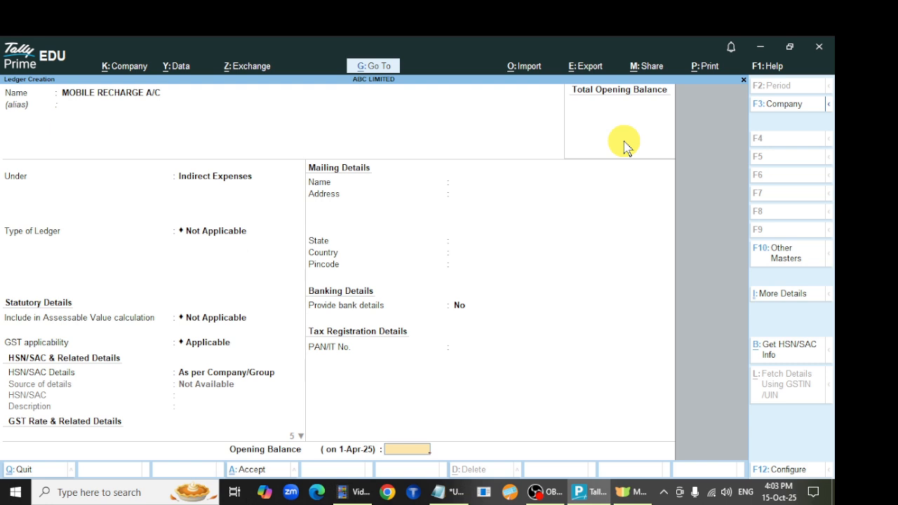
pyautogui.press('Return')
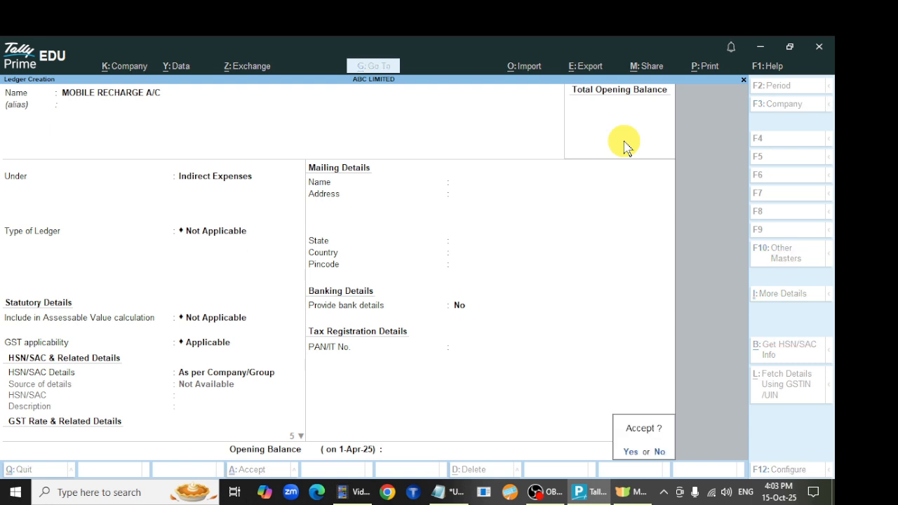
pyautogui.click(632, 453)
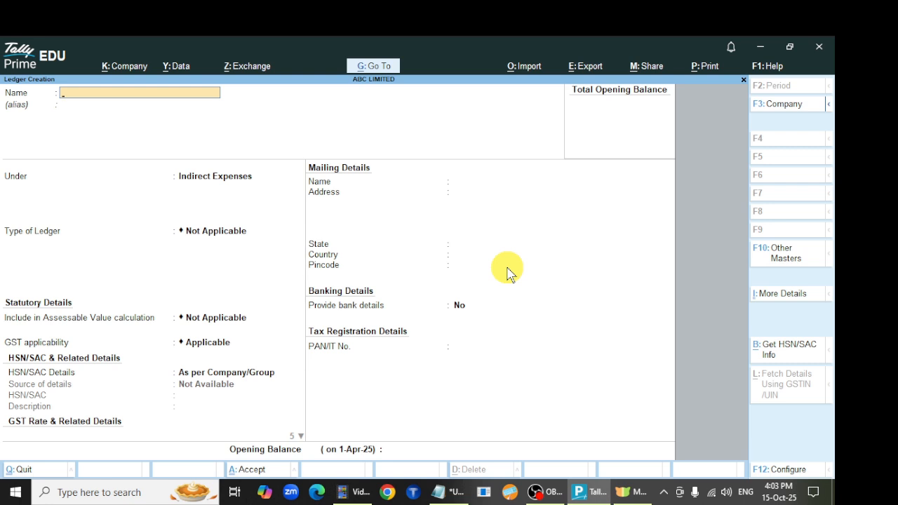
pyautogui.write('SEB')
pyautogui.press('BackSpace')
pyautogui.press('BackSpace')
pyautogui.press('BackSpace')
pyautogui.write('MSEB')
pyautogui.press('BackSpace')
pyautogui.press('BackSpace')
pyautogui.press('BackSpace')
pyautogui.press('BackSpace')
# Step: Name the next ledger ELECTRICITY CHARGES A\C and place it under Indirect Expenses
pyautogui.write('ELECTRICITY CHARGES')
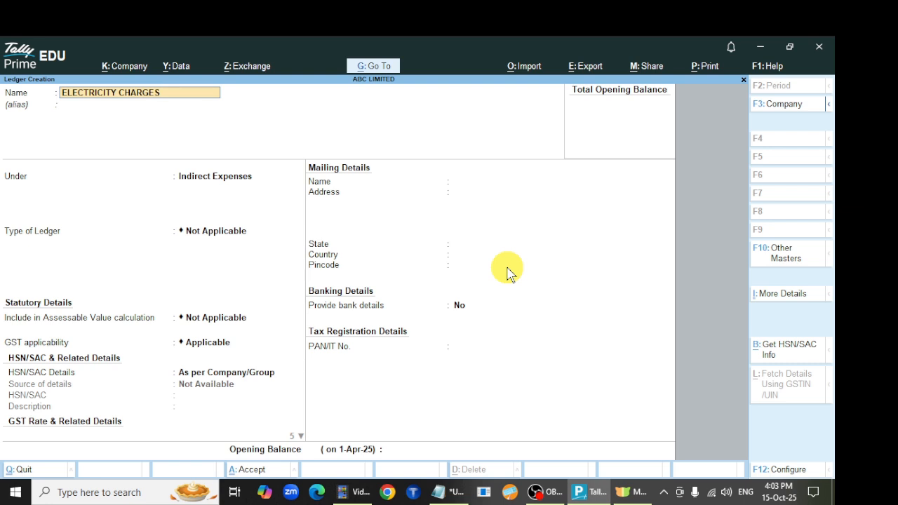
pyautogui.write(' A\\C')
pyautogui.press('Return')
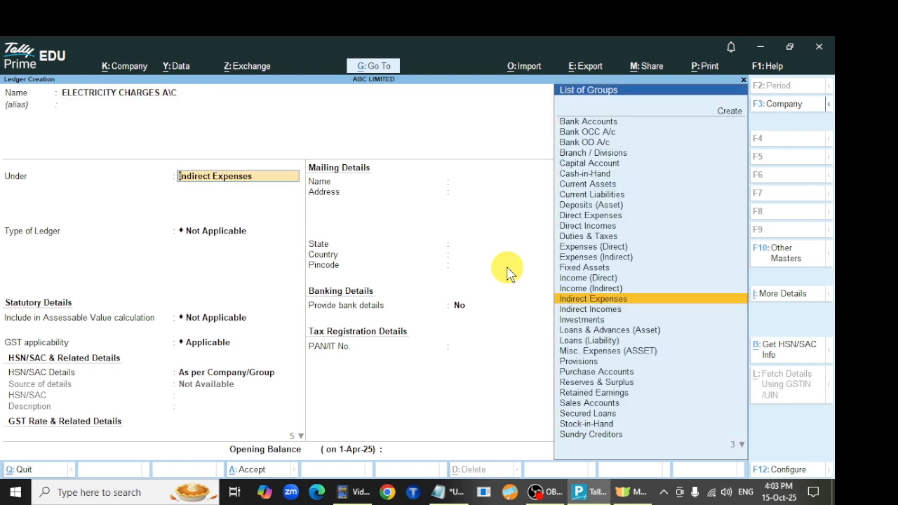
pyautogui.write('IND')
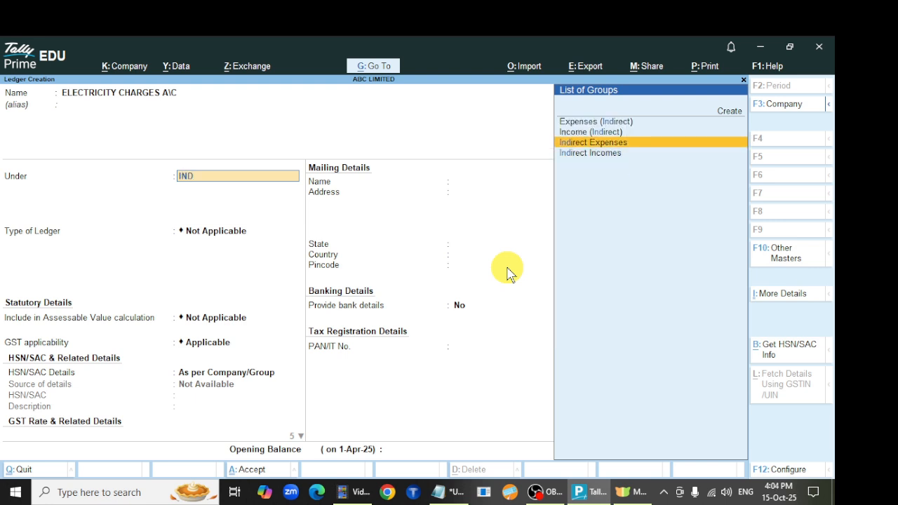
pyautogui.click(570, 146)
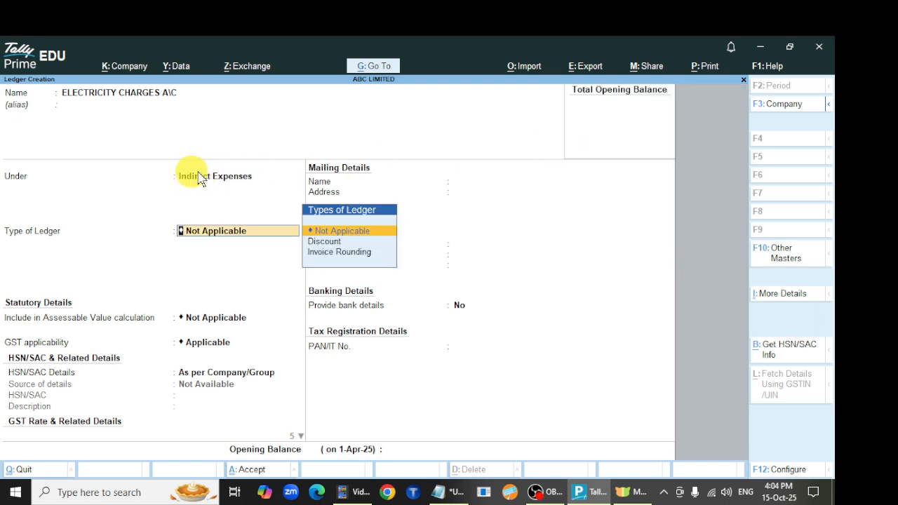
# Step: Reopen the electricity charges ledger's parent group and change it to Fixed Assets
pyautogui.click(238, 176)
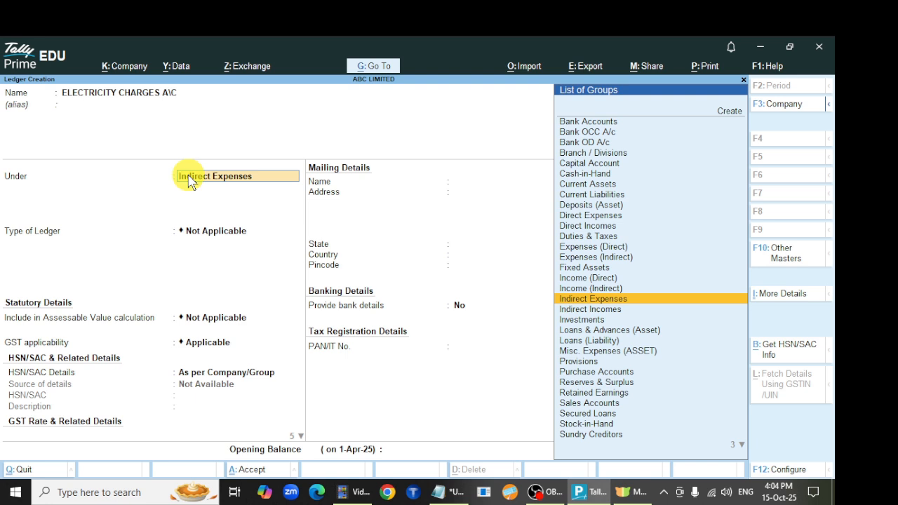
pyautogui.press('Up')
pyautogui.press('Up')
pyautogui.press('Up')
pyautogui.press('Up')
pyautogui.press('Up')
pyautogui.press('Down')
pyautogui.press('Down')
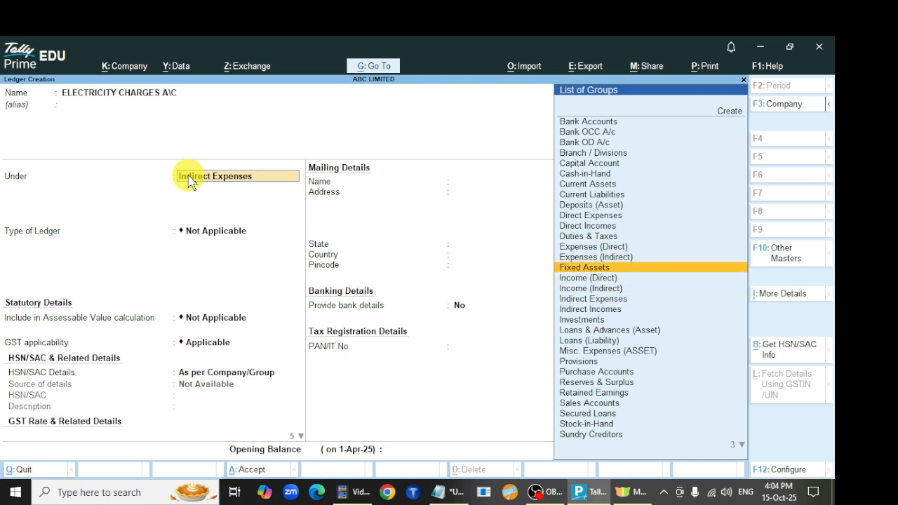
pyautogui.press('Return')
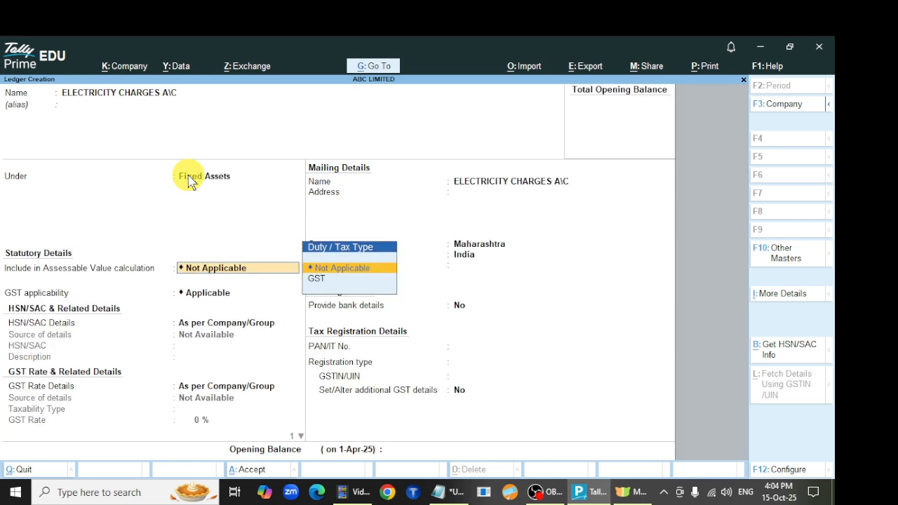
# Step: Set the electricity charges ledger's parent group back to Indirect Expenses
pyautogui.press('BackSpace')
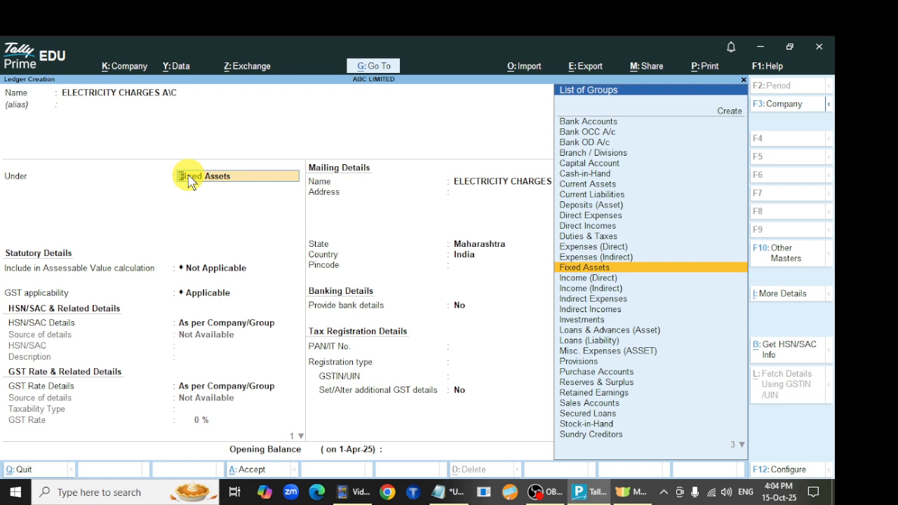
pyautogui.press('Down')
pyautogui.press('Down')
pyautogui.press('Down')
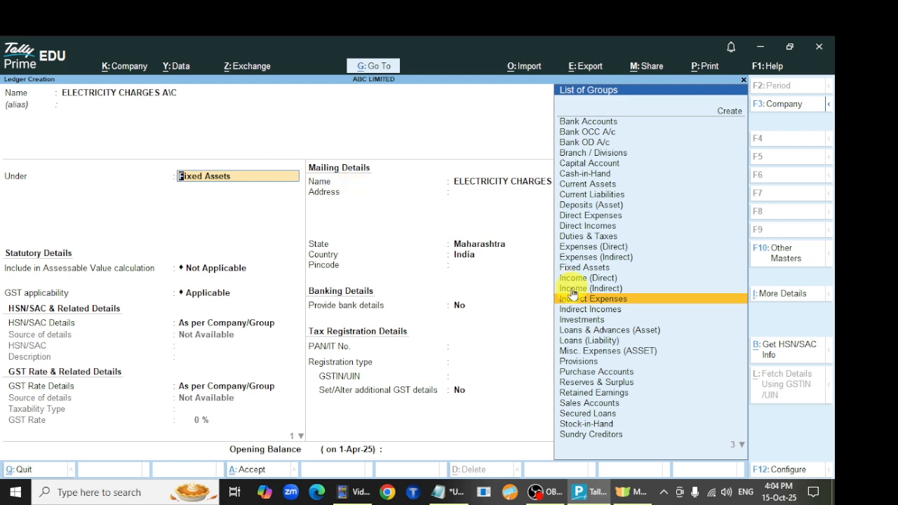
pyautogui.click(617, 302)
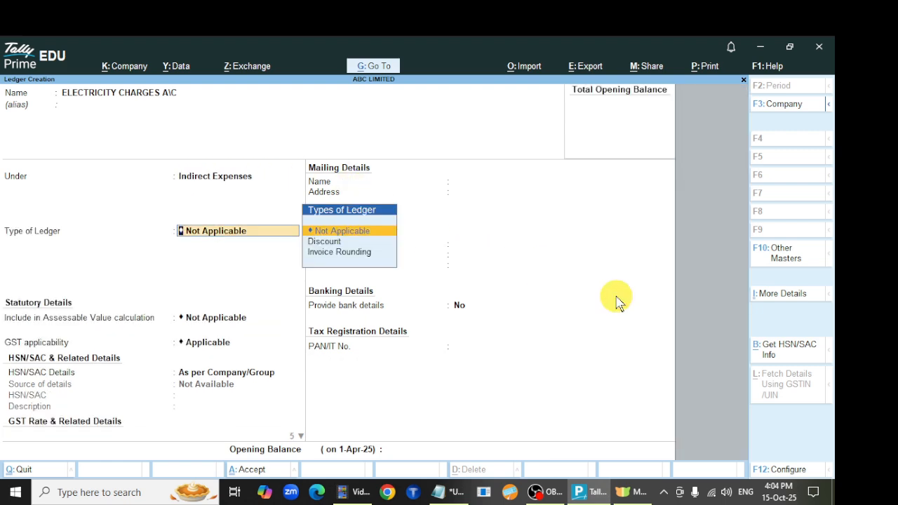
# Step: Switch to Notepad and rewrite the shortcut in the save/accept note in capitals as CTRL + A
pyautogui.click(446, 492)
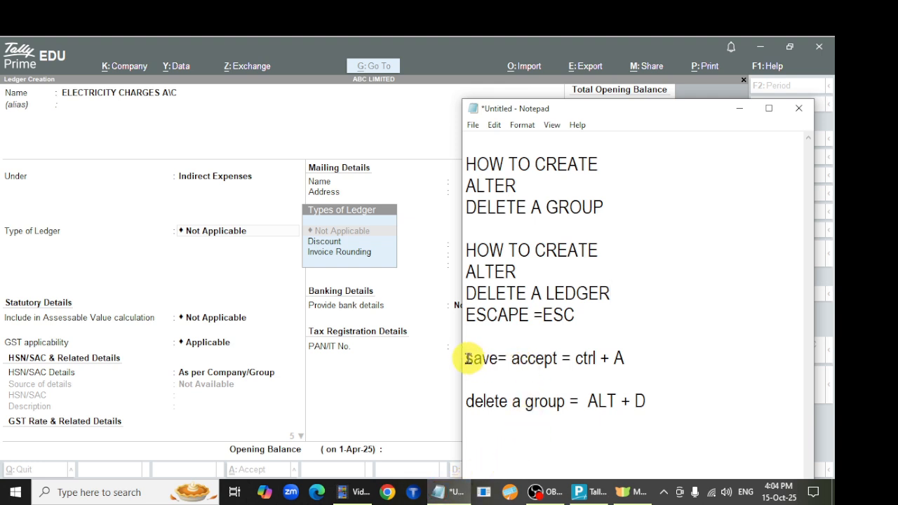
pyautogui.moveTo(467, 359); pyautogui.dragTo(661, 359)
pyautogui.click(572, 380)
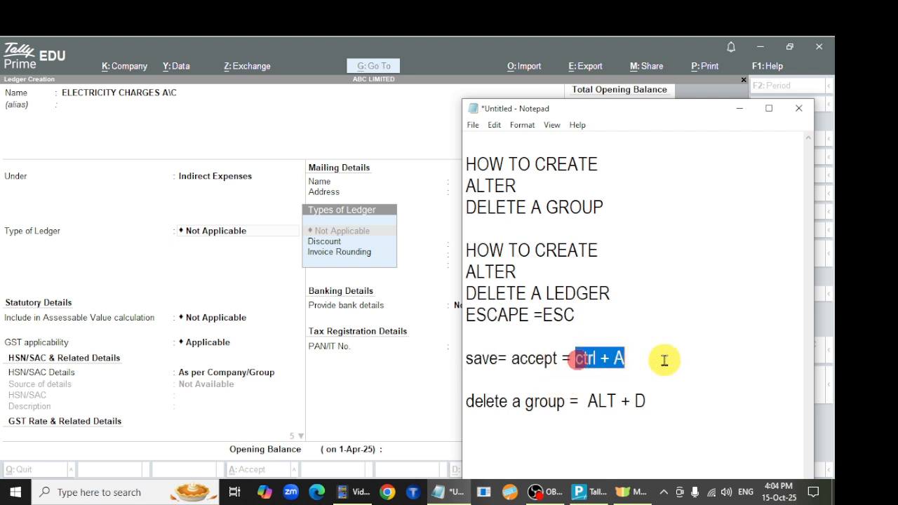
pyautogui.write('C')
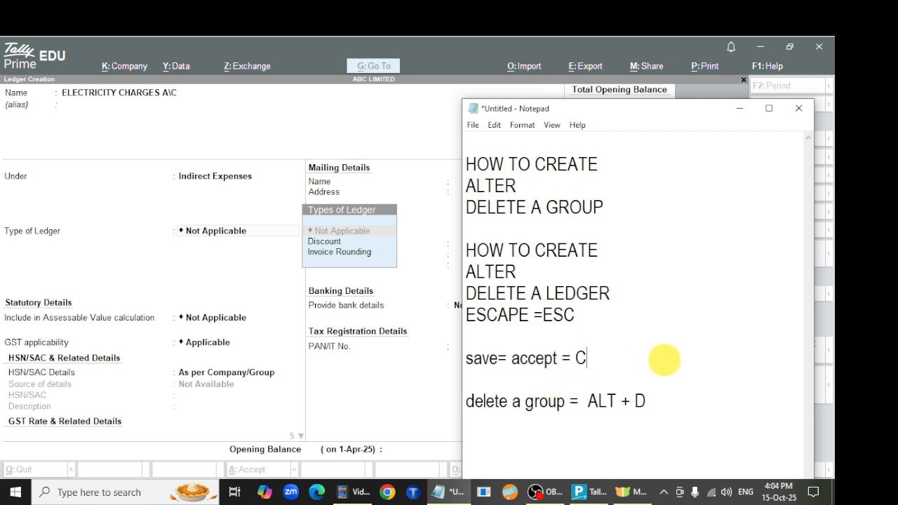
pyautogui.write('TRL + A')
# Step: Return to TallyPrime and save the ELECTRICITY CHARGES A\C ledger
pyautogui.click(238, 124)
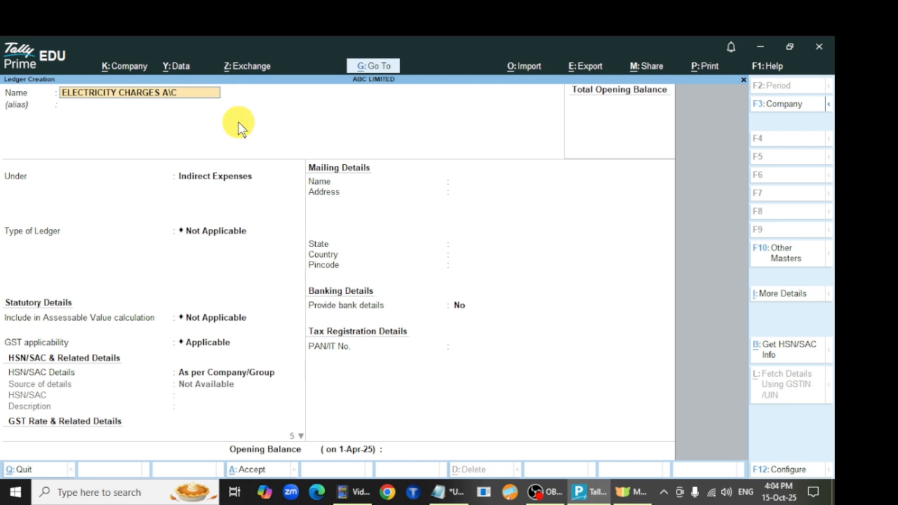
pyautogui.press('ctrl')
pyautogui.hotkey('ctrl', 'a')
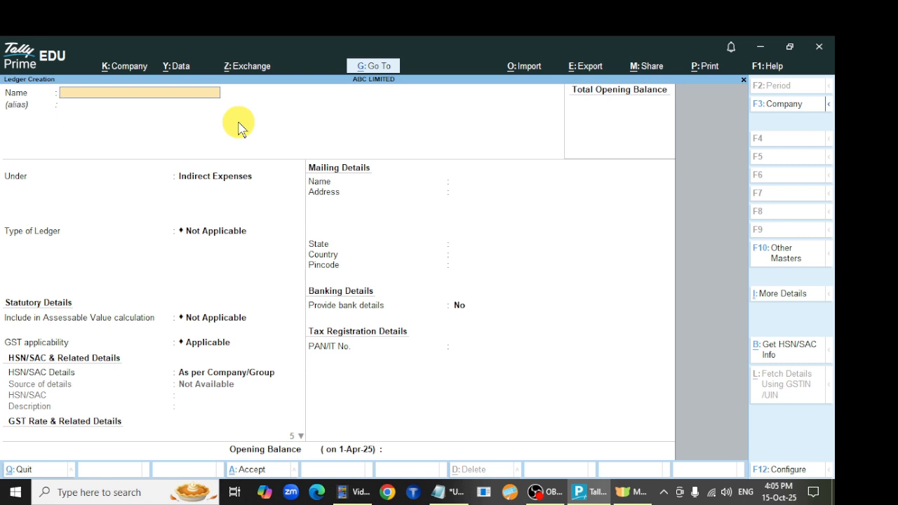
# Step: Name the next ledger RAM & SONS LTD and leave its alias blank
pyautogui.write('RAM')
pyautogui.write(' & SONS')
pyautogui.write(' ;TD')
pyautogui.press('BackSpace')
pyautogui.press('BackSpace')
pyautogui.write('TD')
pyautogui.press('Return')
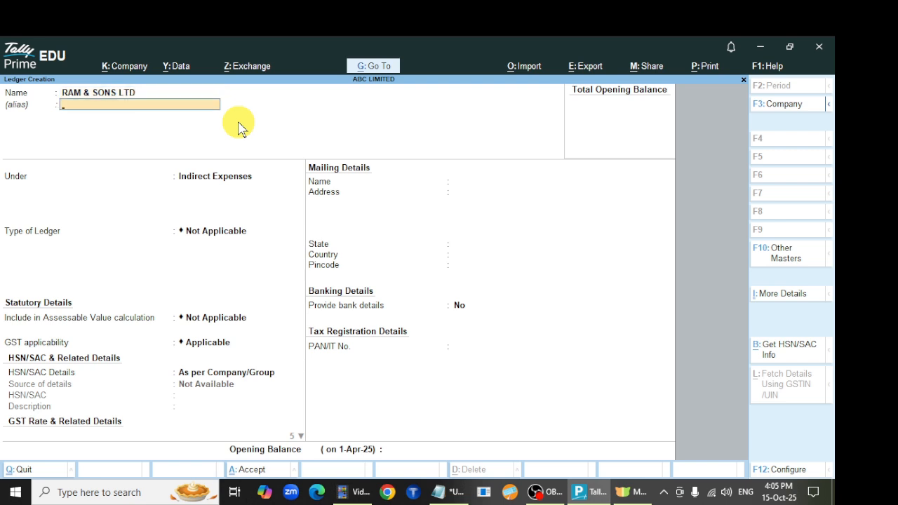
pyautogui.press('Return')
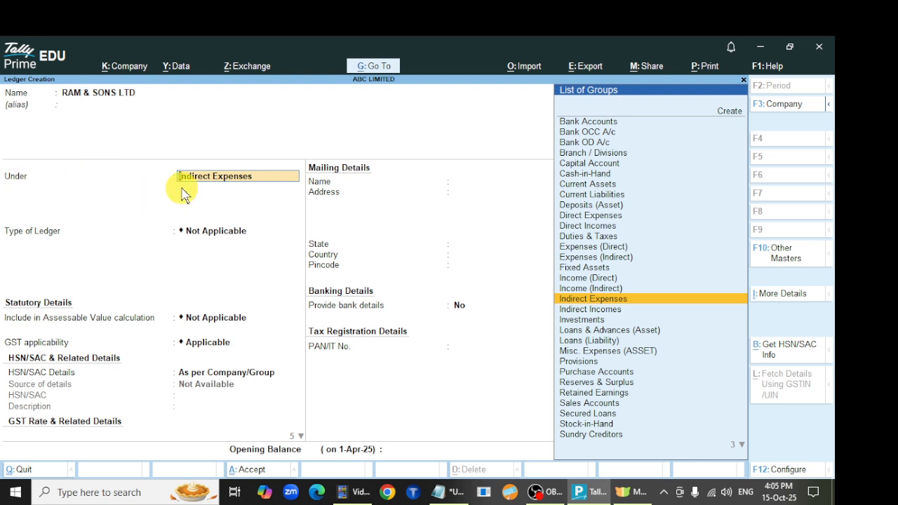
# Step: Switch to Notepad and add the line "RAM & SONS - GOODS PURCHASE" below the delete-group note
pyautogui.click(438, 492)
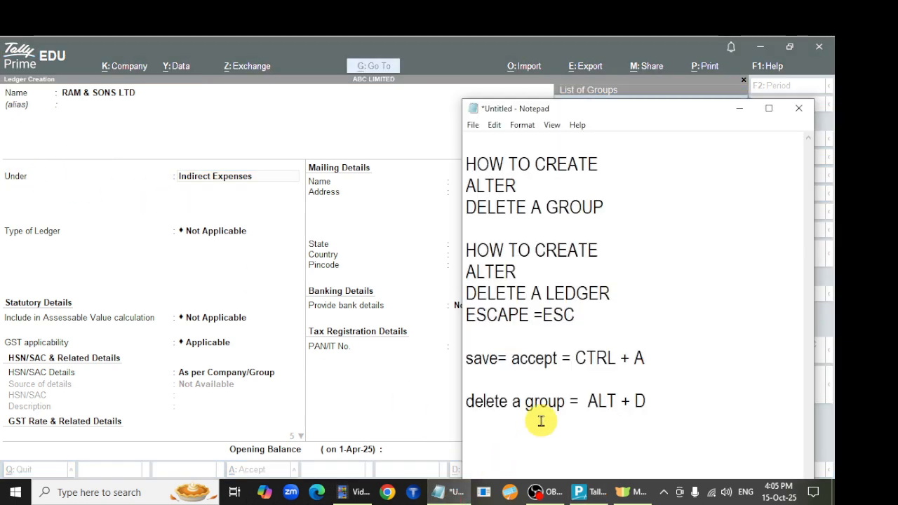
pyautogui.click(669, 405)
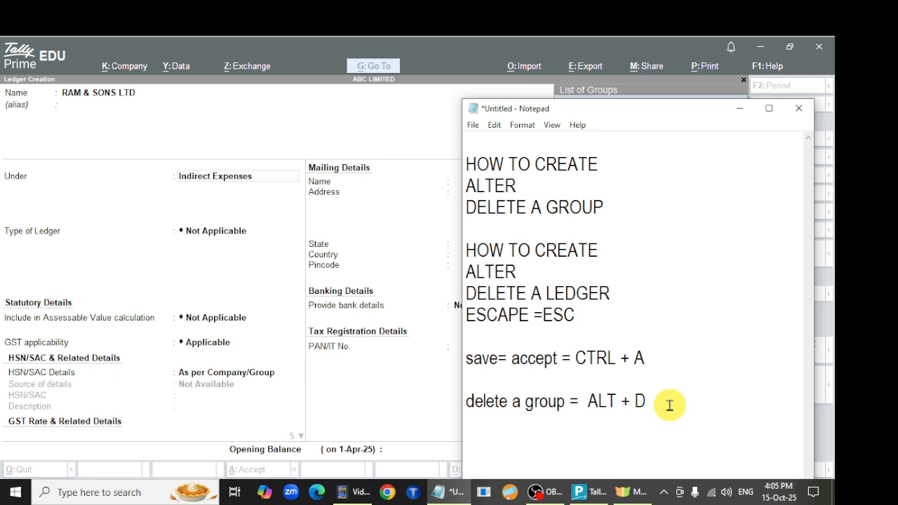
pyautogui.press('Return')
pyautogui.press('Return')
pyautogui.press('Return')
pyautogui.press('Return')
pyautogui.press('Return')
pyautogui.press('Return')
pyautogui.press('Return')
pyautogui.press('Return')
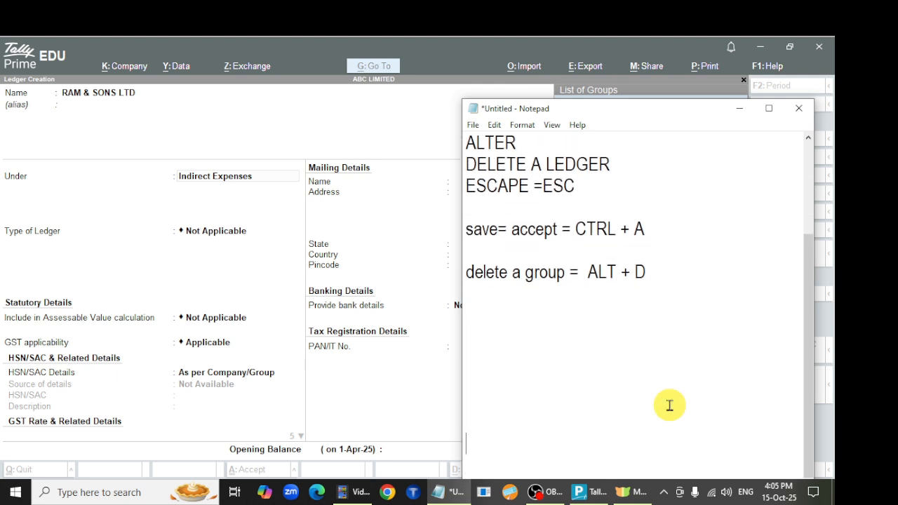
pyautogui.press('BackSpace')
pyautogui.press('BackSpace')
pyautogui.press('BackSpace')
pyautogui.press('BackSpace')
pyautogui.press('BackSpace')
pyautogui.press('BackSpace')
pyautogui.write('RAM & SONS ')
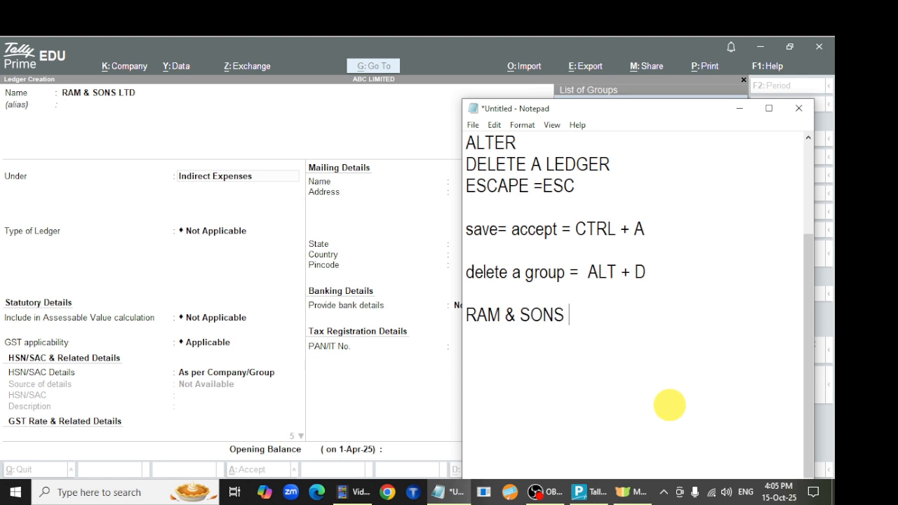
pyautogui.write('- GOODS PU')
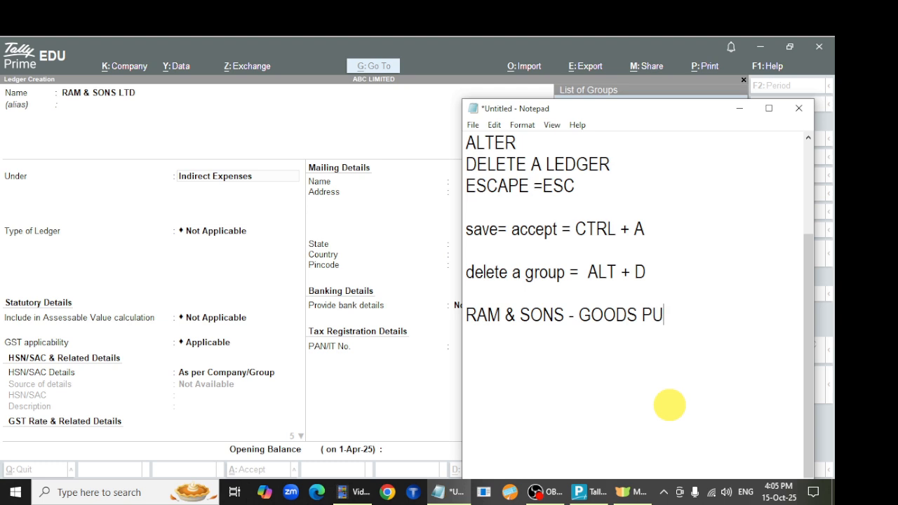
pyautogui.write('RCHASE')
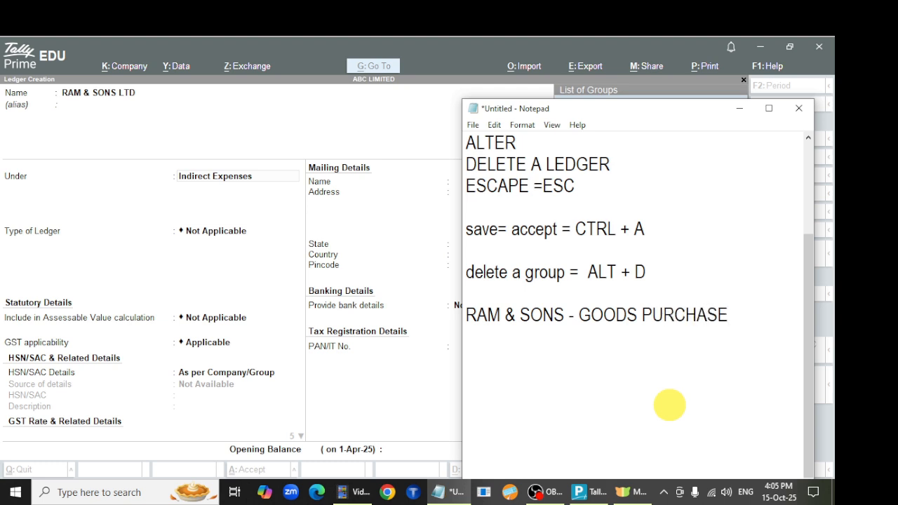
# Step: Continue the goods purchase note with "KARTE HAI" on the following line, indented beneath GOODS
pyautogui.press('Return')
pyautogui.write('KAT')
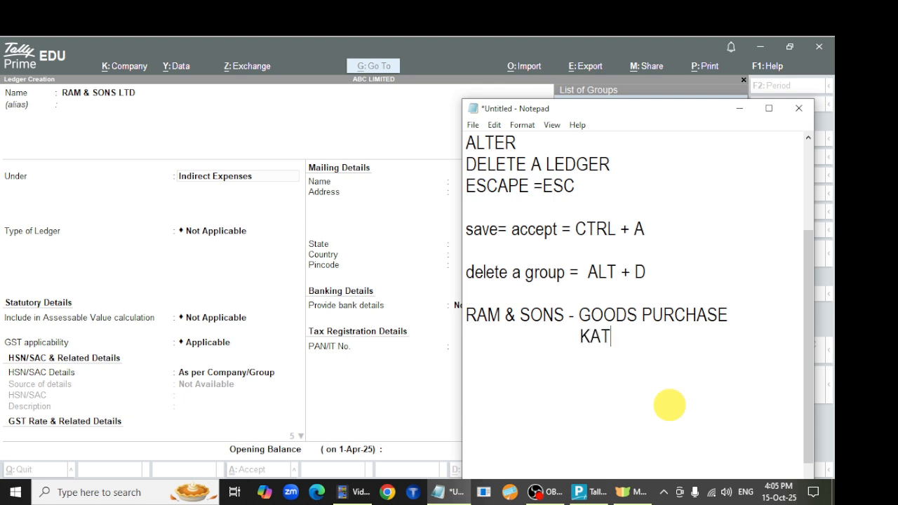
pyautogui.write('RTE')
pyautogui.press('BackSpace')
pyautogui.press('BackSpace')
pyautogui.press('BackSpace')
pyautogui.press('BackSpace')
pyautogui.press('BackSpace')
pyautogui.press('BackSpace')
pyautogui.press('BackSpace')
pyautogui.write('KAT')
pyautogui.press('BackSpace')
pyautogui.write('RTE HAI')
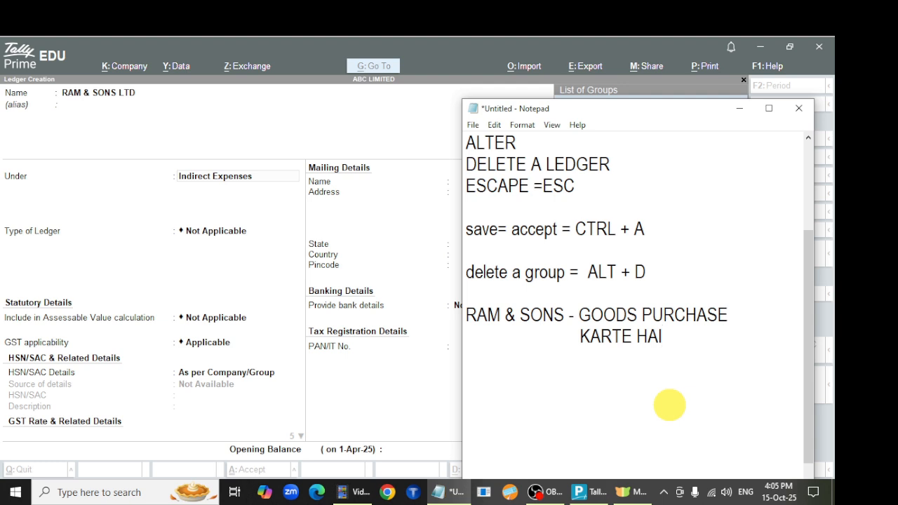
# Step: Add SUNDRY CREDITOR on a new line below the goods purchase note
pyautogui.press('Return')
pyautogui.write('SUN')
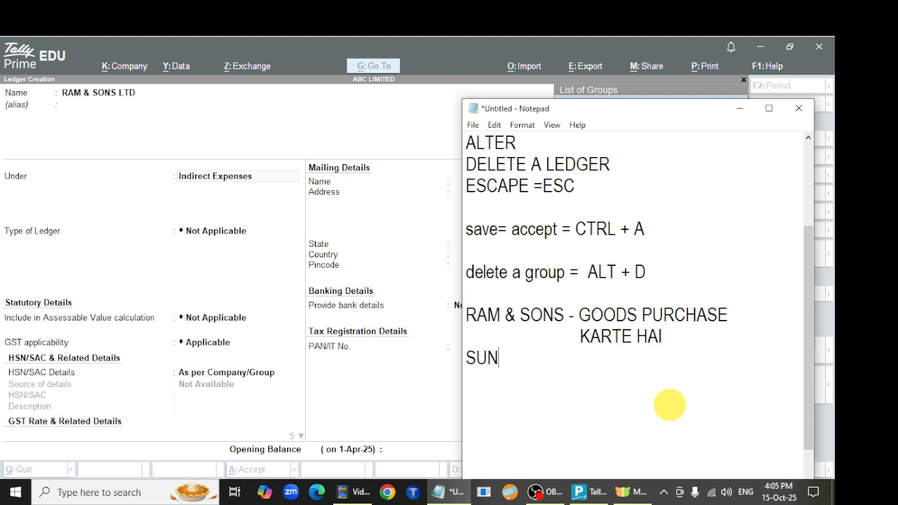
pyautogui.write('DRY CREDI')
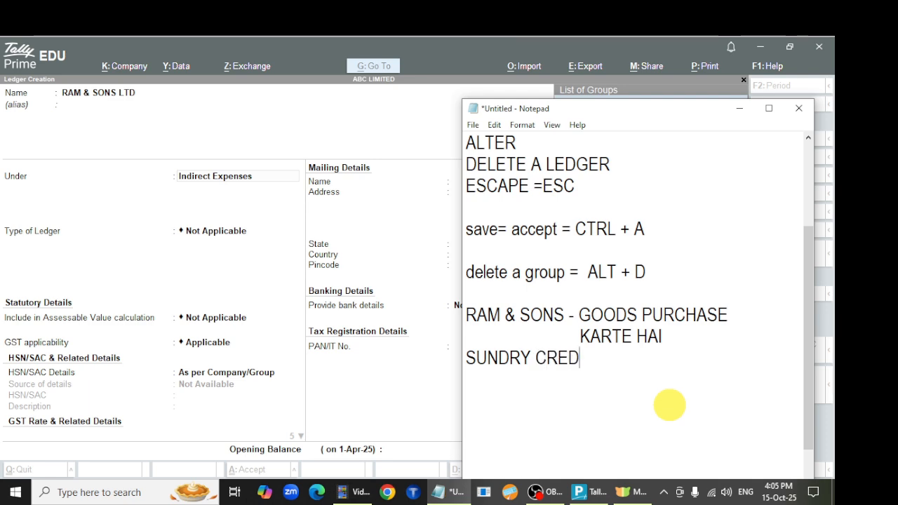
pyautogui.write('TOR')
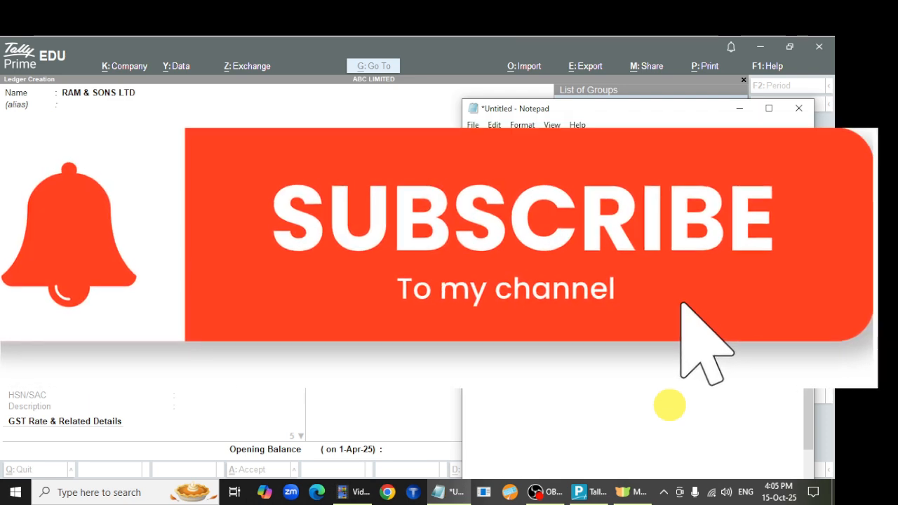
# Step: Return to TallyPrime and place the RAM & SONS LTD ledger under Sundry Creditors
pyautogui.click(275, 53)
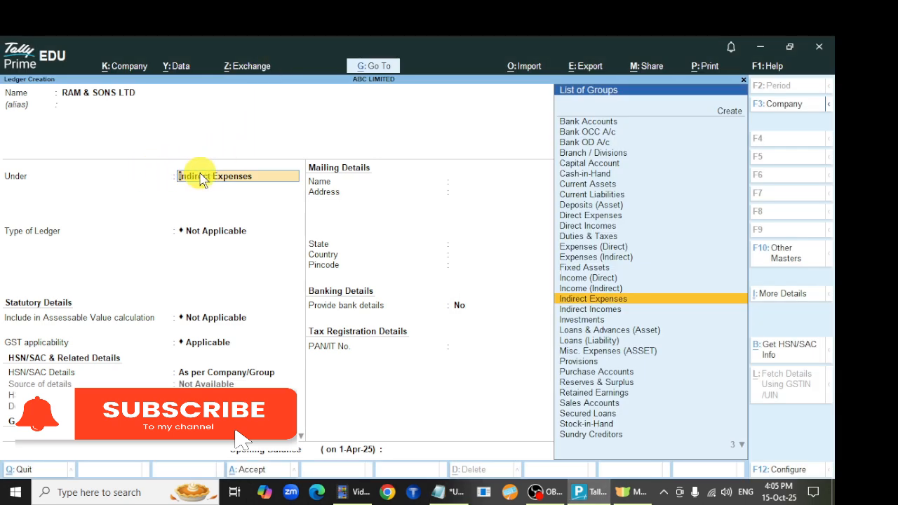
pyautogui.write('Sun')
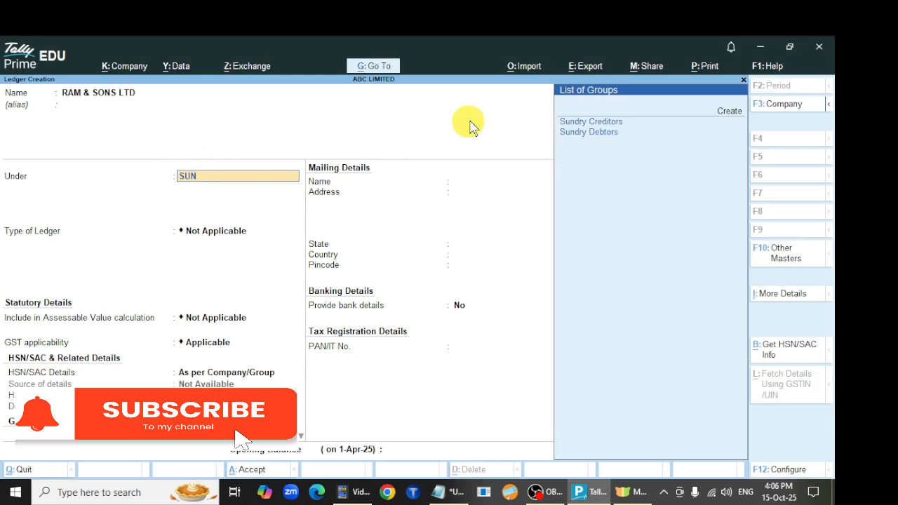
pyautogui.click(584, 124)
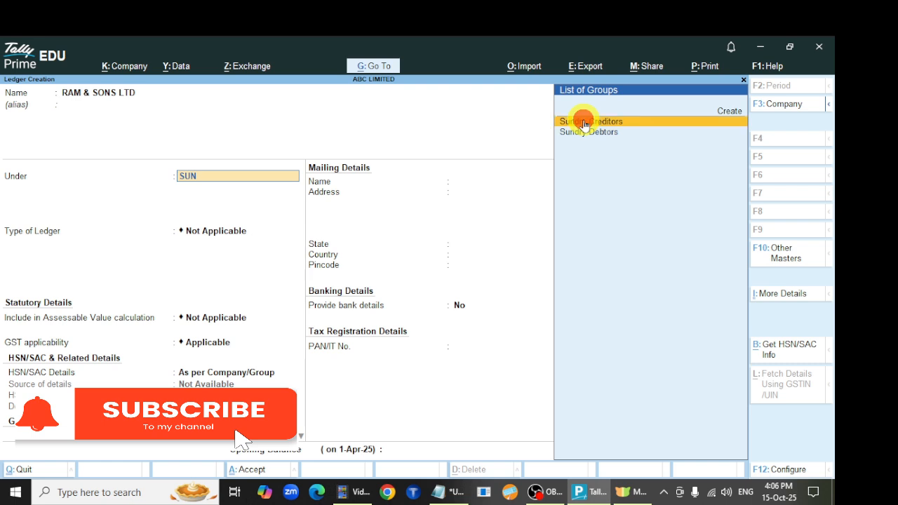
pyautogui.click(584, 123)
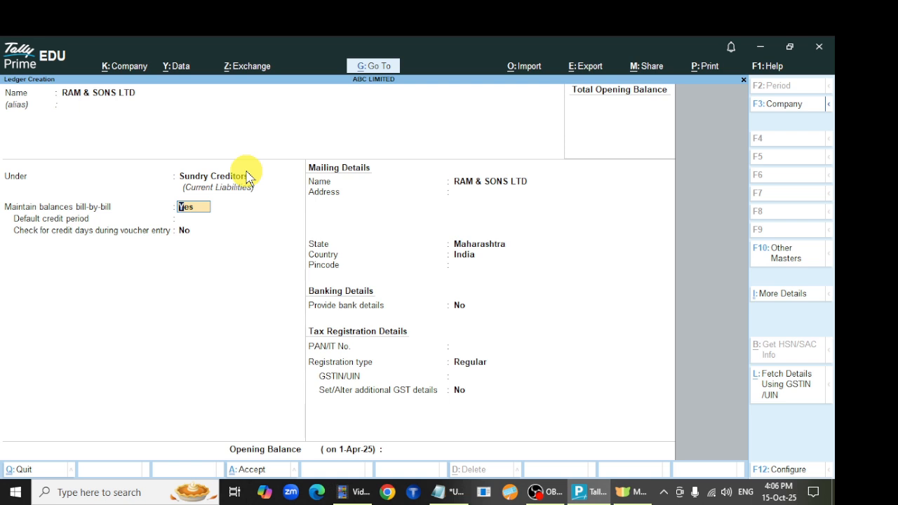
# Step: Keep bill-by-bill balances at Yes, the default credit period blank and the credit days check at No
pyautogui.press('Return')
pyautogui.press('Return')
pyautogui.press('Return')
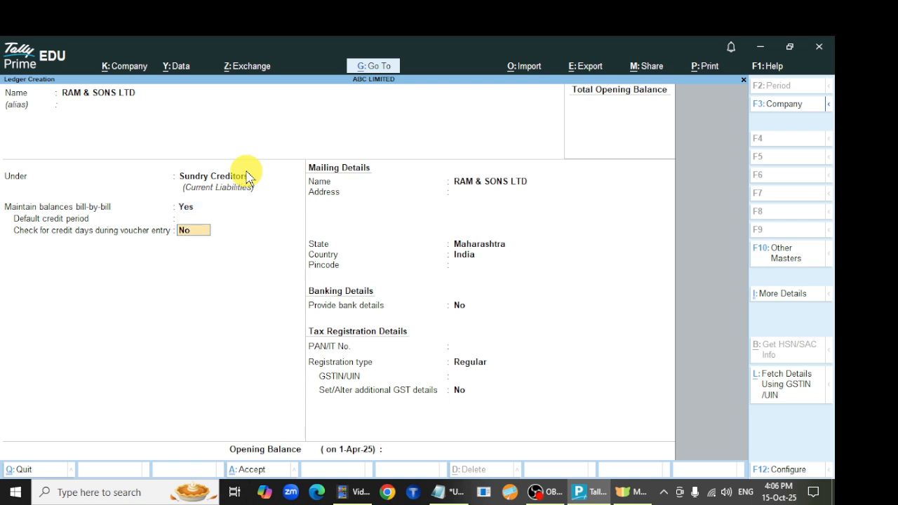
pyautogui.press('Return')
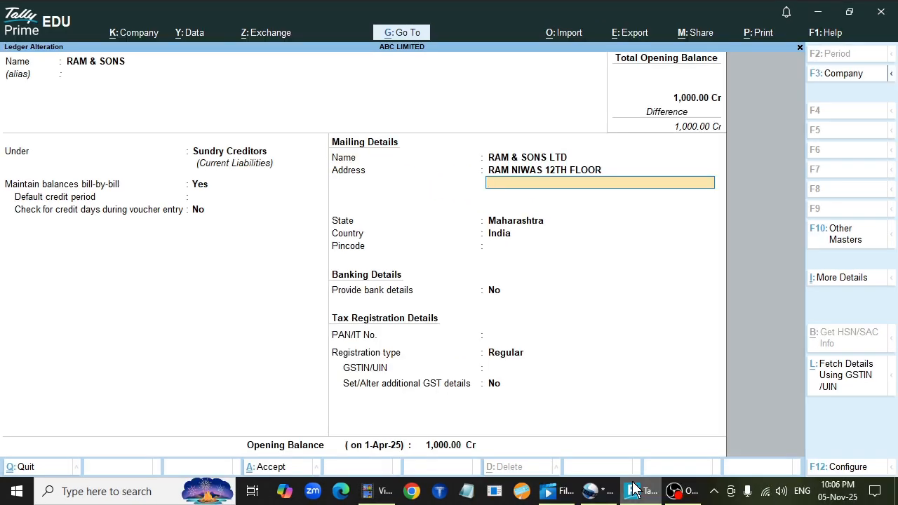
# Step: Clear the existing mailing address of the RAM & SONS ledger
pyautogui.press('Up')
pyautogui.press('Up')
pyautogui.press('Home')
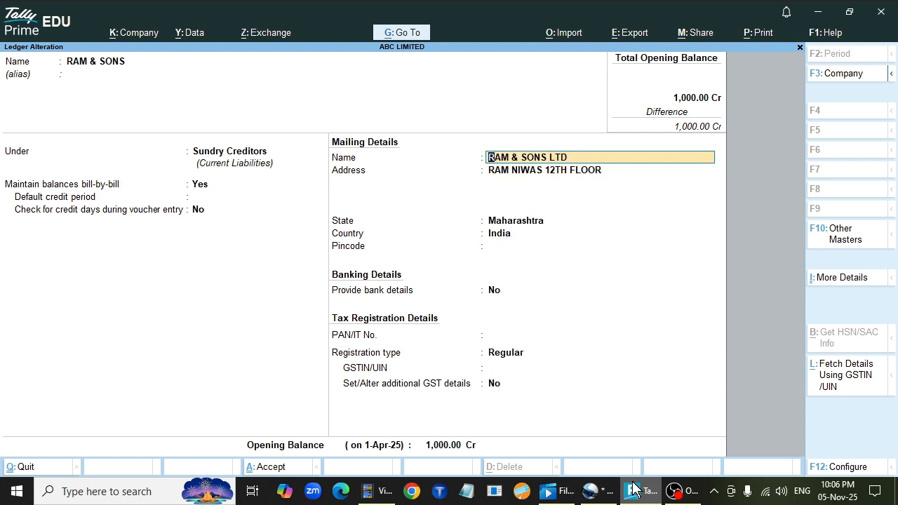
pyautogui.press('Delete')
pyautogui.press('Delete')
pyautogui.press('Delete')
pyautogui.press('Delete')
pyautogui.press('Delete')
pyautogui.press('Delete')
pyautogui.press('Delete')
pyautogui.press('Delete')
pyautogui.press('Delete')
pyautogui.press('Delete')
pyautogui.press('Delete')
pyautogui.press('Delete')
pyautogui.press('Delete')
pyautogui.press('Delete')
pyautogui.press('Return')
pyautogui.press('Delete')
pyautogui.press('Delete')
pyautogui.press('Delete')
pyautogui.press('Delete')
pyautogui.press('Delete')
pyautogui.press('Delete')
pyautogui.press('Delete')
pyautogui.press('Delete')
pyautogui.press('Delete')
pyautogui.press('Delete')
pyautogui.press('Delete')
pyautogui.press('Delete')
pyautogui.press('Delete')
pyautogui.press('Delete')
pyautogui.press('Delete')
pyautogui.press('Delete')
pyautogui.press('Delete')
pyautogui.press('Delete')
pyautogui.press('Delete')
pyautogui.press('Delete')
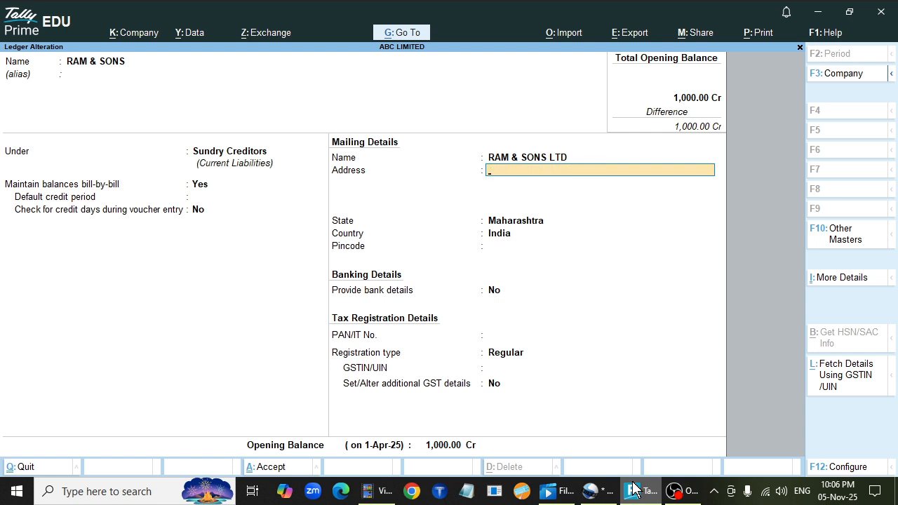
# Step: Change the mailing name of the creditor ledger to RAM & SONS
pyautogui.press('Return')
pyautogui.press('Up')
pyautogui.press('Up')
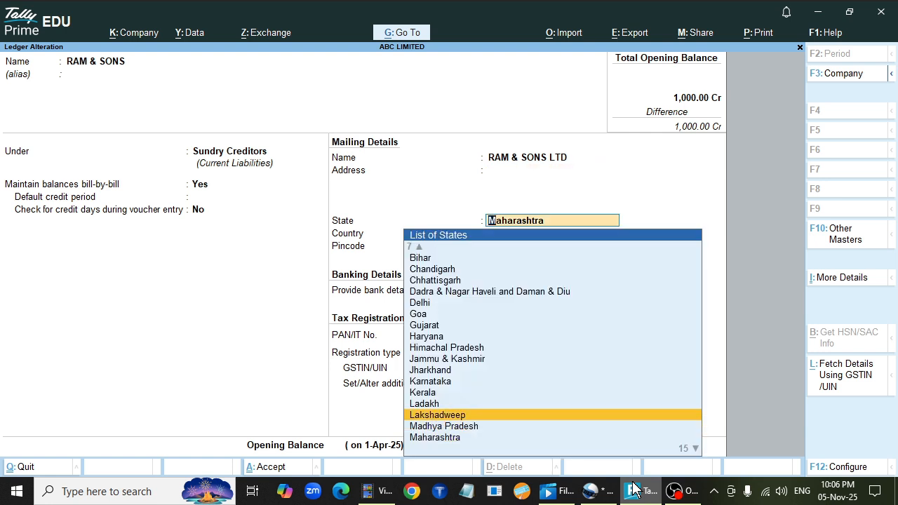
pyautogui.press('Escape')
pyautogui.press('Delete')
pyautogui.press('Delete')
pyautogui.press('Delete')
pyautogui.press('Delete')
pyautogui.press('Delete')
pyautogui.press('Delete')
pyautogui.press('Delete')
pyautogui.press('Delete')
pyautogui.press('Delete')
pyautogui.press('Delete')
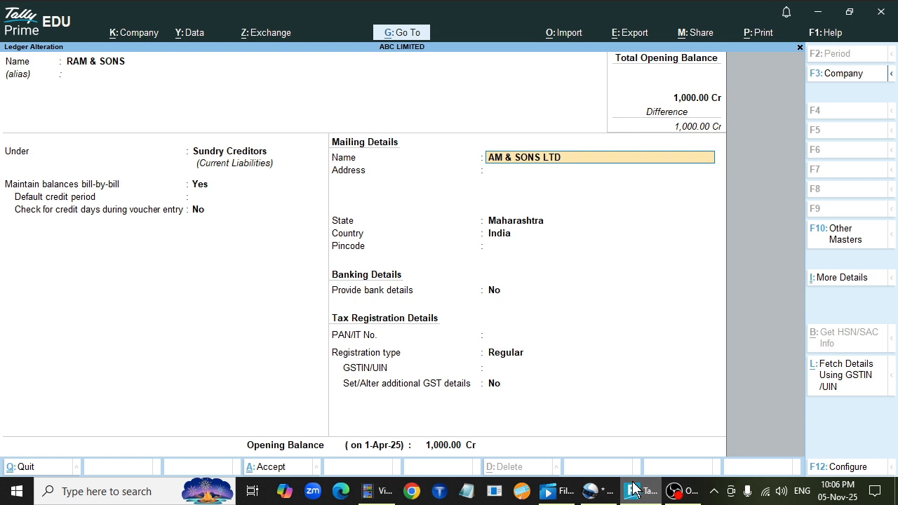
pyautogui.press('Delete')
pyautogui.press('Delete')
pyautogui.press('Delete')
pyautogui.press('Delete')
pyautogui.press('Return')
pyautogui.press('BackSpace')
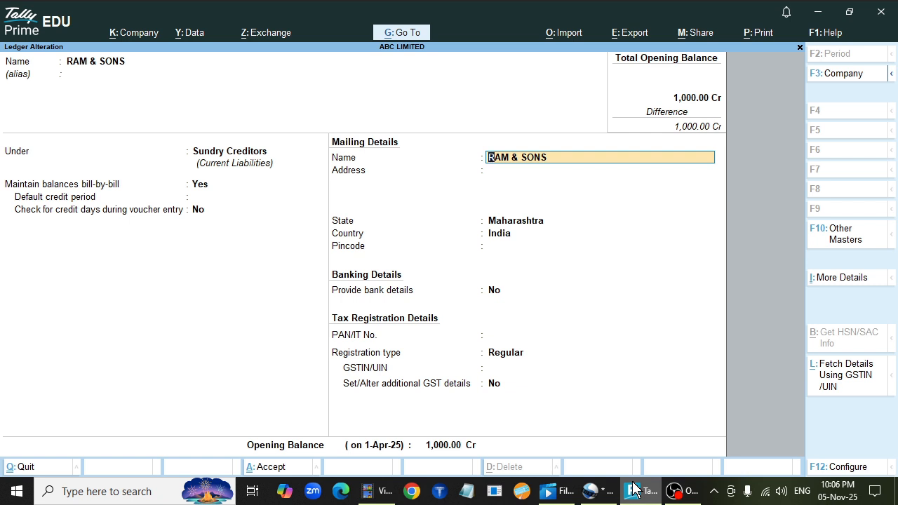
pyautogui.press('Return')
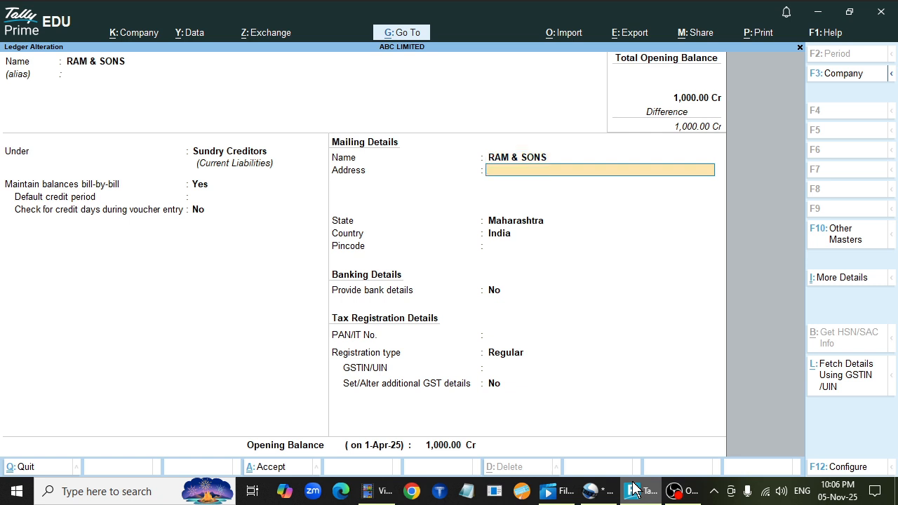
# Step: Fill in the creditor's mailing address over three lines and proceed to the state selection
pyautogui.write('RAM MANDIR  ROAD')
pyautogui.press('Return')
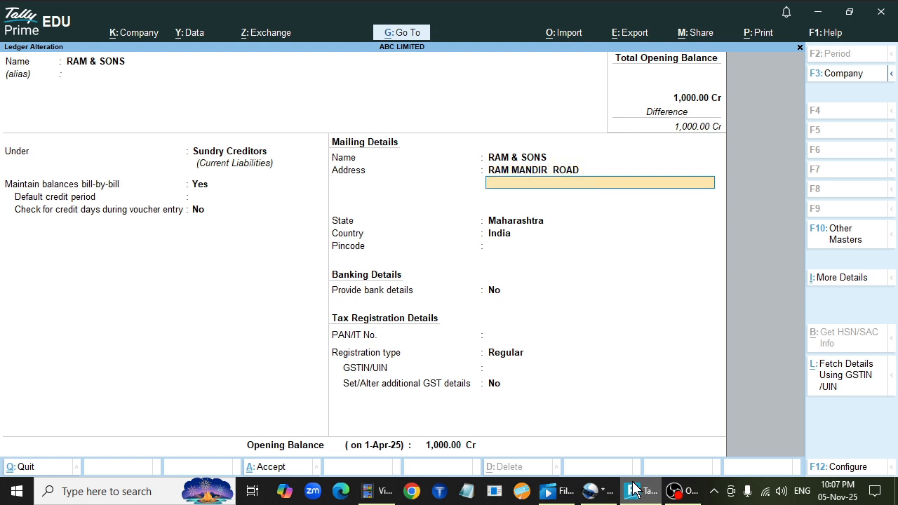
pyautogui.write('RAM NIWAS 12TH FLOOR')
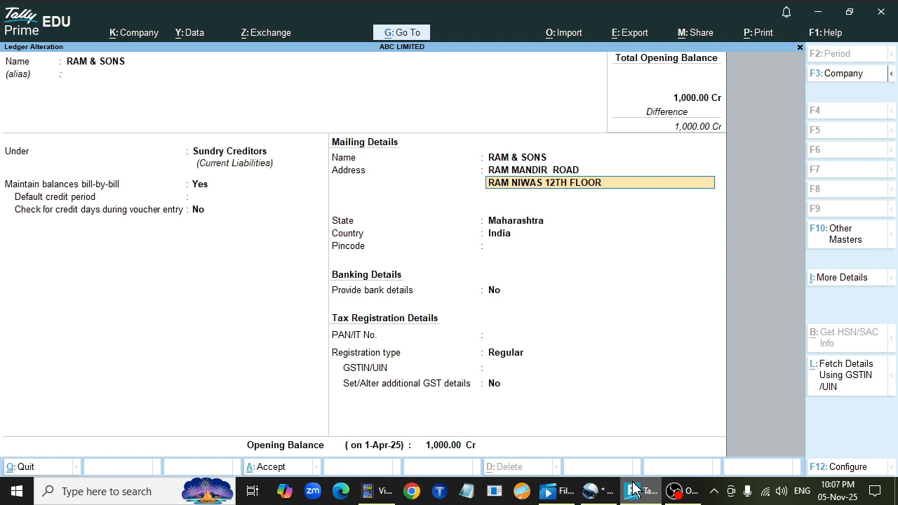
pyautogui.press('Return')
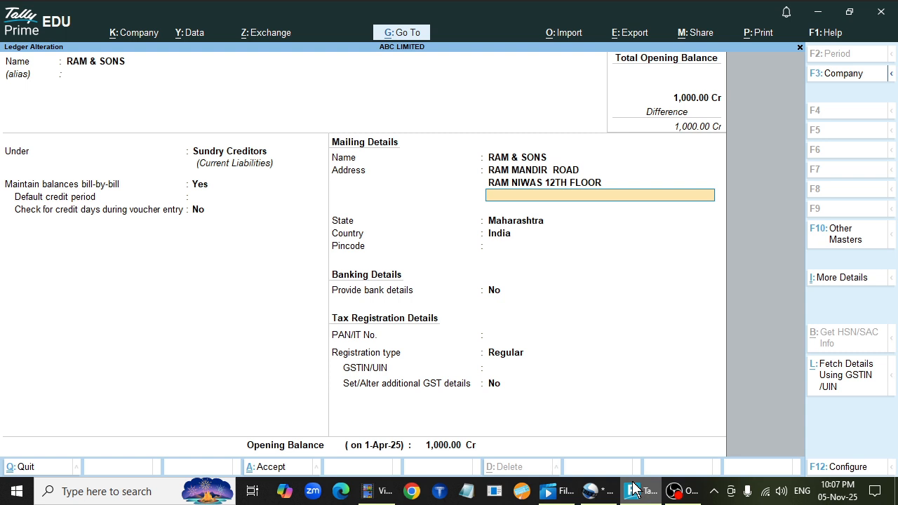
pyautogui.write('MUMBAI FORT')
pyautogui.press('Return')
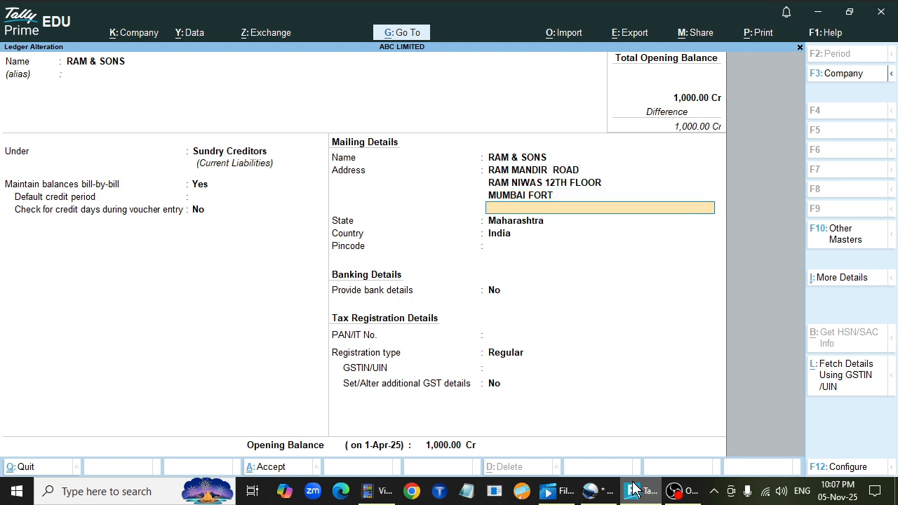
pyautogui.press('Return')
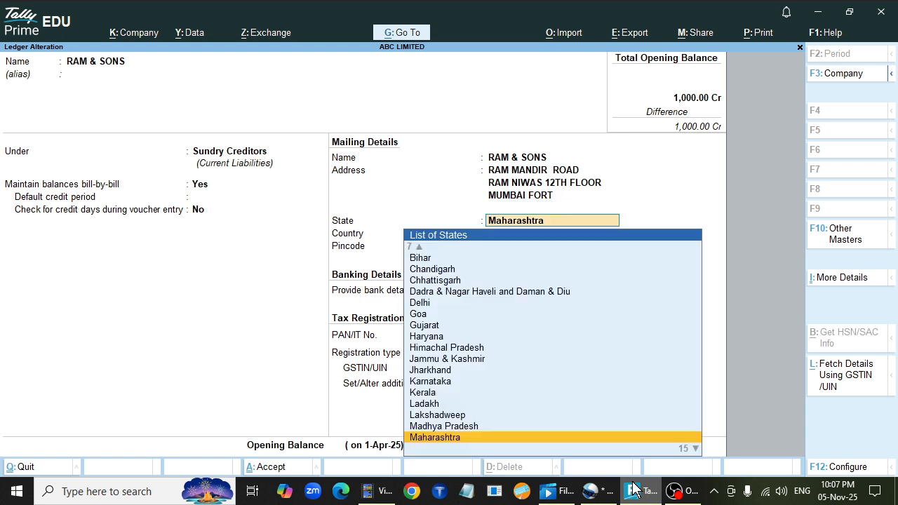
# Step: Keep Maharashtra as the creditor's state, fill in the postal pincode, and leave the bank details option at No
pyautogui.press('Return')
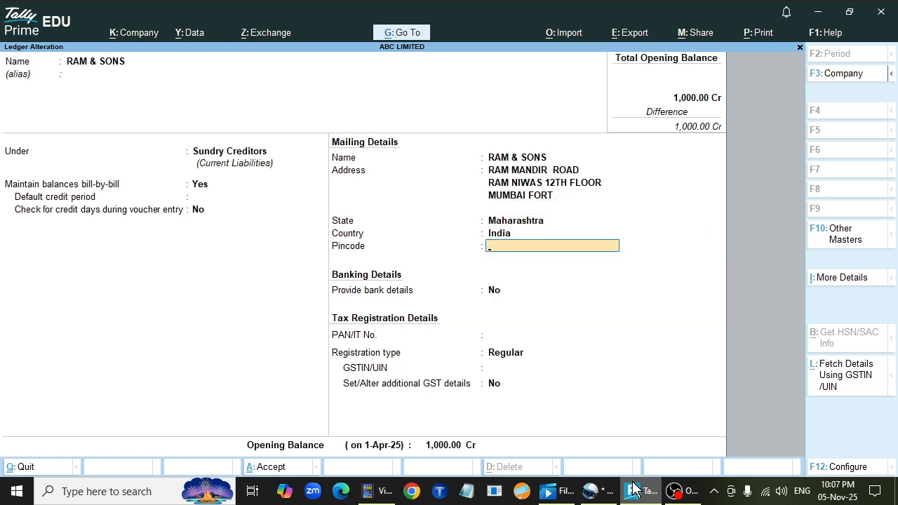
pyautogui.write('400001')
pyautogui.press('Return')
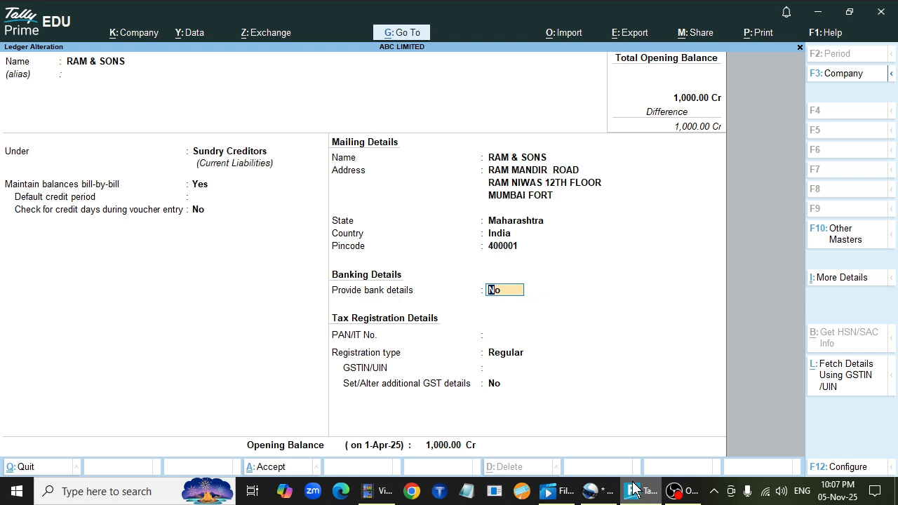
pyautogui.press('Return')
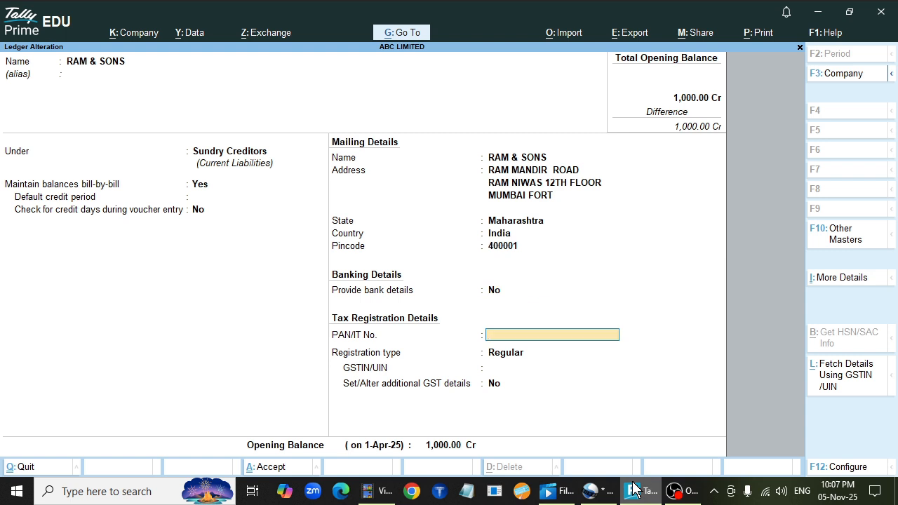
# Step: Leave the PAN and GSTIN blank, keep the registration type Regular and leave additional GST details at No
pyautogui.press('Return')
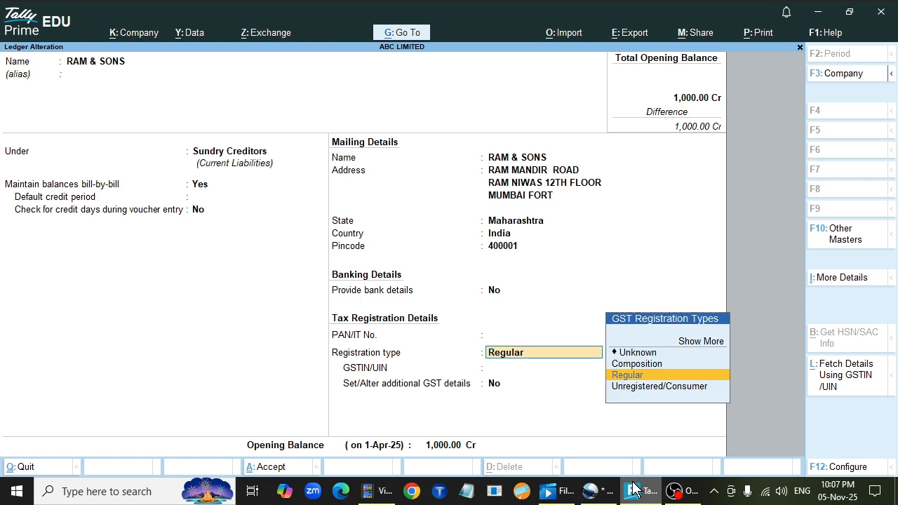
pyautogui.press('Return')
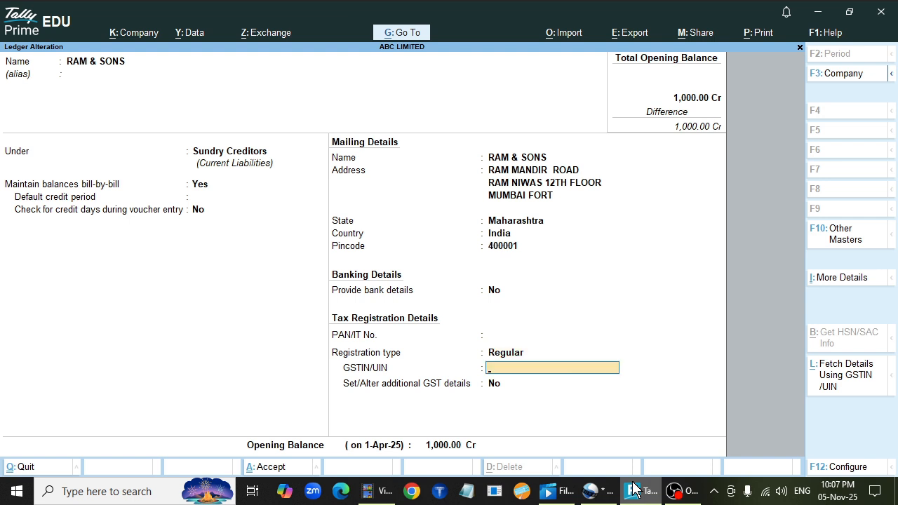
pyautogui.press('Return')
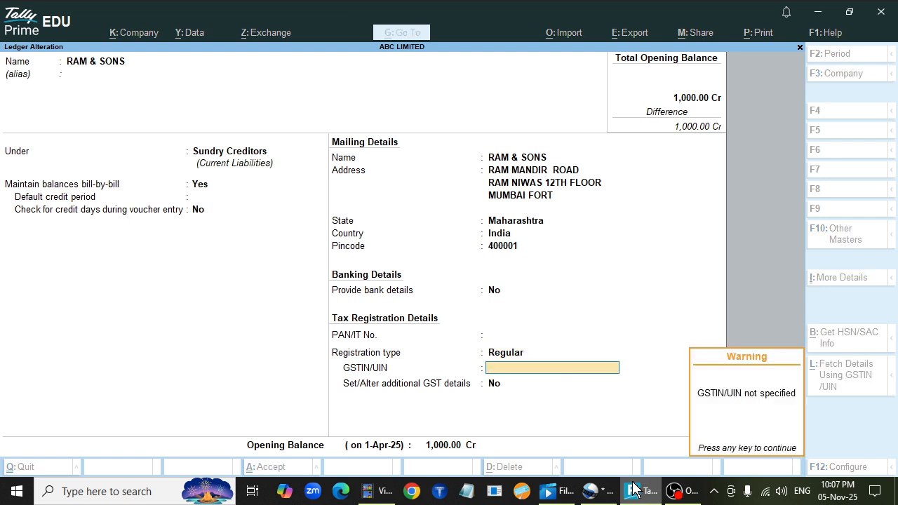
pyautogui.press('Return')
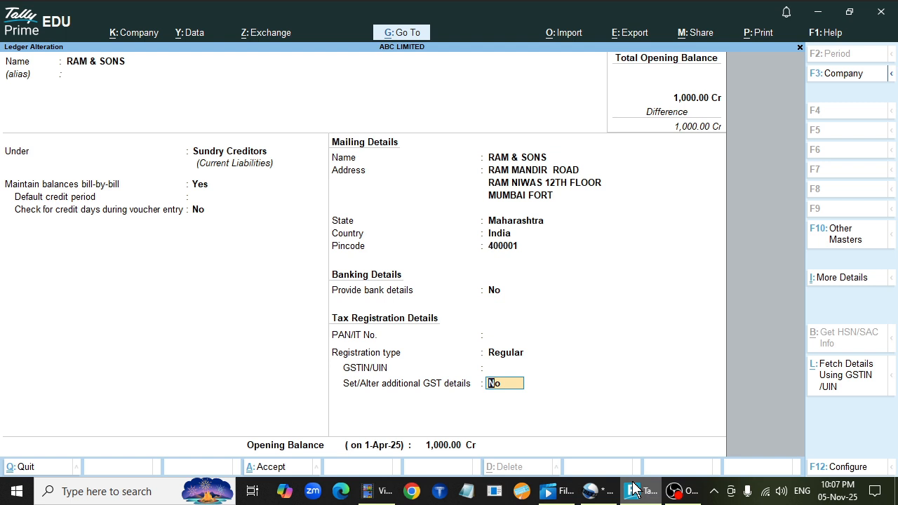
pyautogui.press('Return')
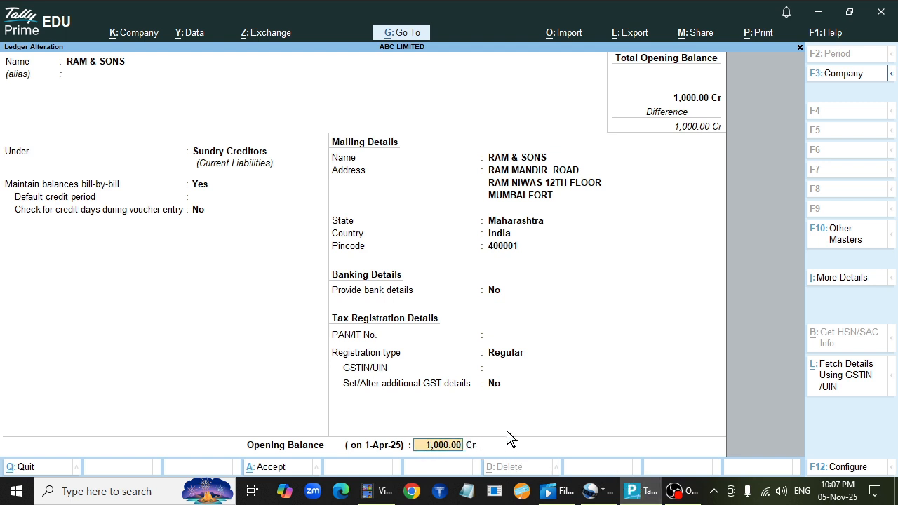
# Step: Clear the opening balance of the RAM & SONS ledger and proceed to the acceptance confirmation
pyautogui.press('Delete')
pyautogui.press('Delete')
pyautogui.press('Delete')
pyautogui.press('Delete')
pyautogui.press('Delete')
pyautogui.press('Delete')
pyautogui.press('Delete')
pyautogui.press('Delete')
pyautogui.press('Return')
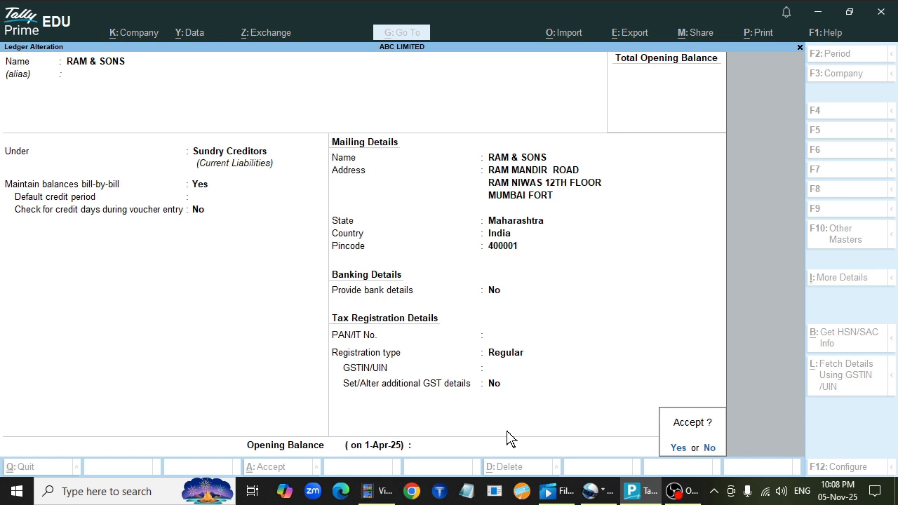